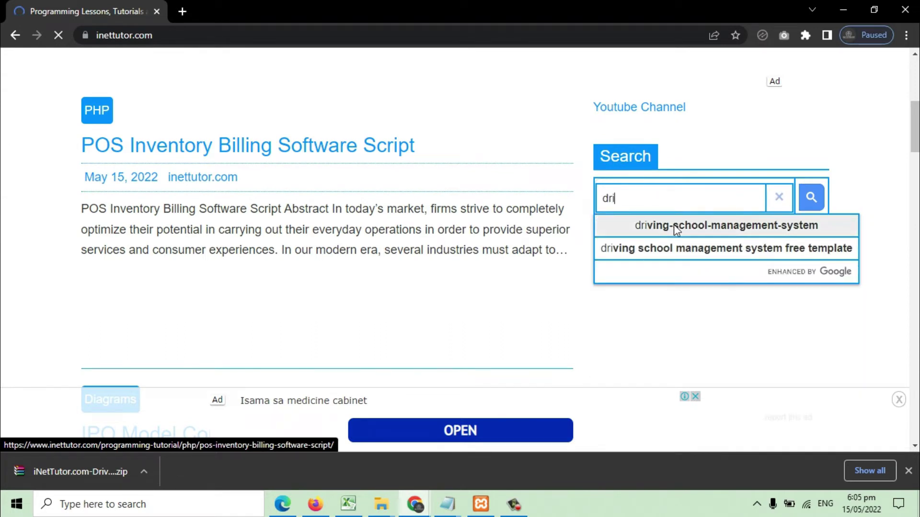
Search the site for driving-school-management-system and open the Driving School Management System Free Template article
{"action": "left_click", "coordinate": [680, 225]}
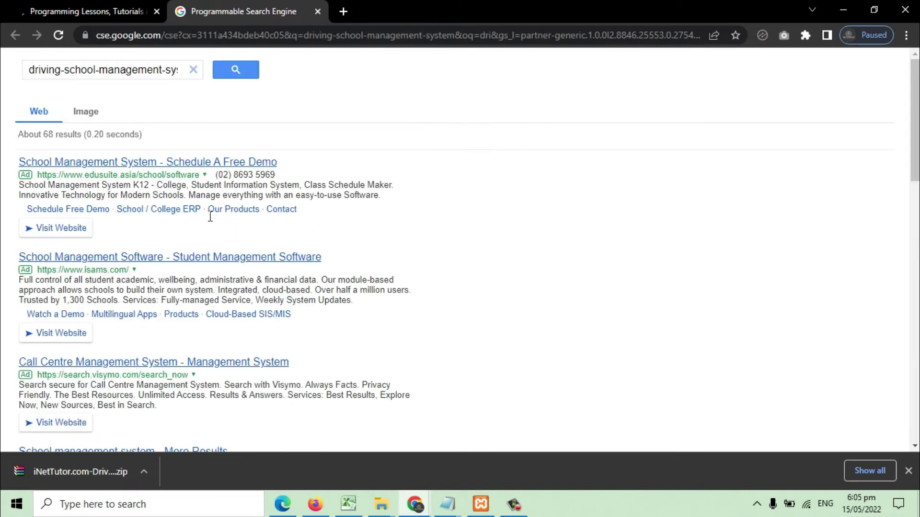
{"action": "scroll", "coordinate": [201, 220], "scroll_direction": "down", "scroll_amount": 5}
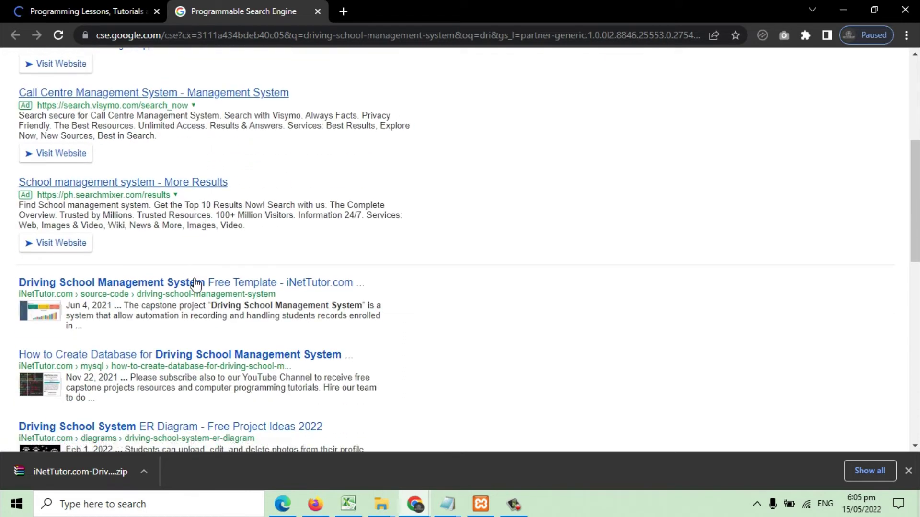
{"action": "left_click", "coordinate": [195, 284]}
Read through the article's introduction and project highlights and locate the line giving the zip file's password
{"action": "scroll", "coordinate": [319, 252], "scroll_direction": "down", "scroll_amount": 8}
{"action": "scroll", "coordinate": [318, 248], "scroll_direction": "down", "scroll_amount": 1}
{"action": "left_click_drag", "start_coordinate": [224, 344], "coordinate": [106, 137]}
{"action": "scroll", "coordinate": [423, 298], "scroll_direction": "down", "scroll_amount": 3}
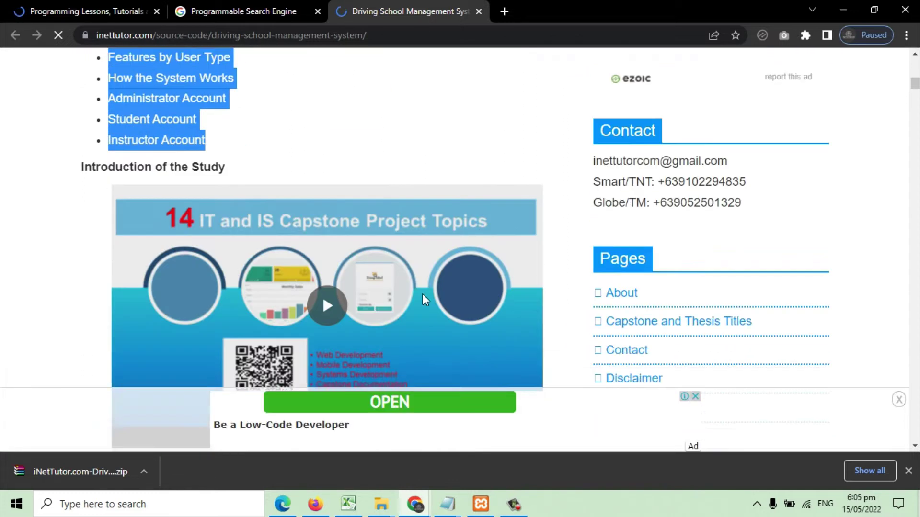
{"action": "scroll", "coordinate": [423, 294], "scroll_direction": "down", "scroll_amount": 15}
{"action": "scroll", "coordinate": [423, 297], "scroll_direction": "down", "scroll_amount": 15}
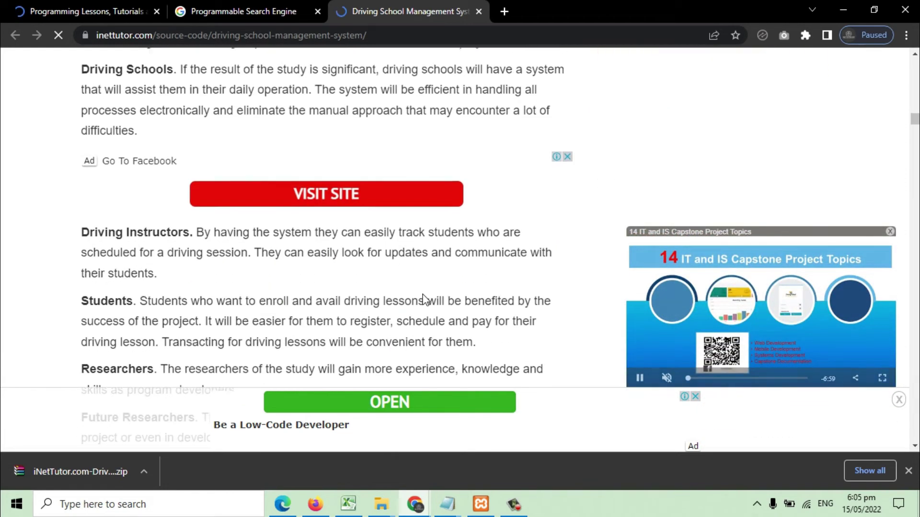
{"action": "scroll", "coordinate": [423, 297], "scroll_direction": "down", "scroll_amount": 15}
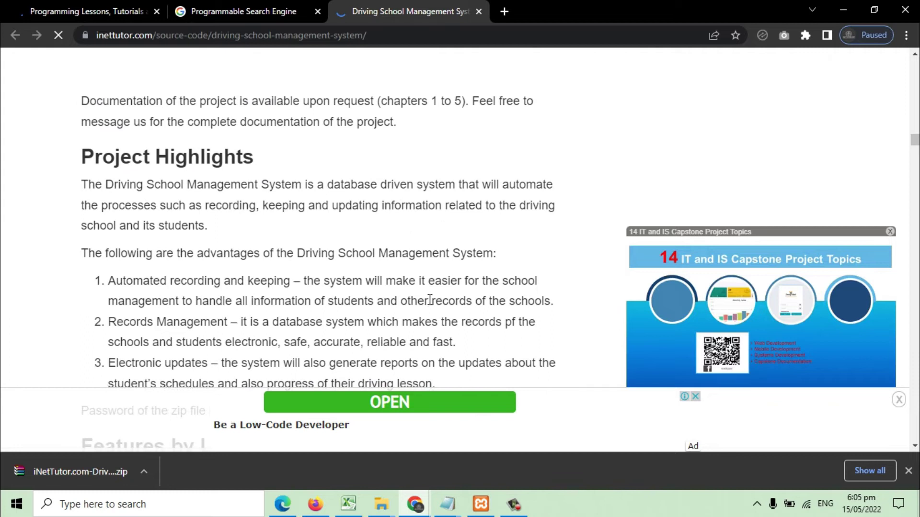
{"action": "scroll", "coordinate": [423, 292], "scroll_direction": "down", "scroll_amount": 5}
{"action": "scroll", "coordinate": [426, 299], "scroll_direction": "up", "scroll_amount": 3}
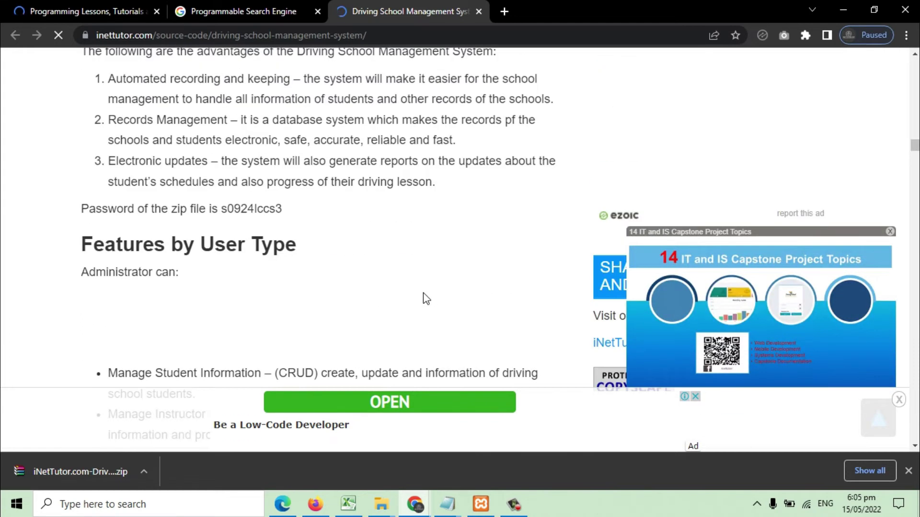
{"action": "left_click_drag", "start_coordinate": [266, 212], "coordinate": [223, 207]}
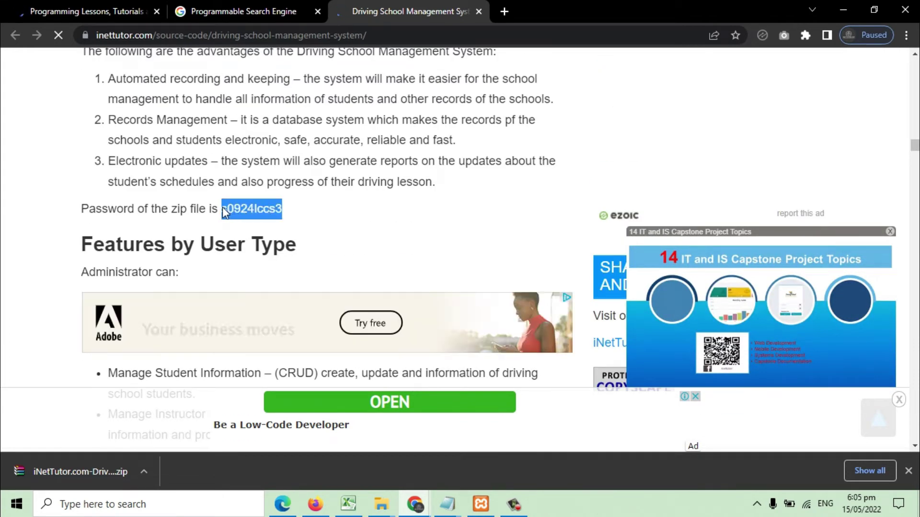
{"action": "left_click_drag", "start_coordinate": [89, 211], "coordinate": [303, 218]}
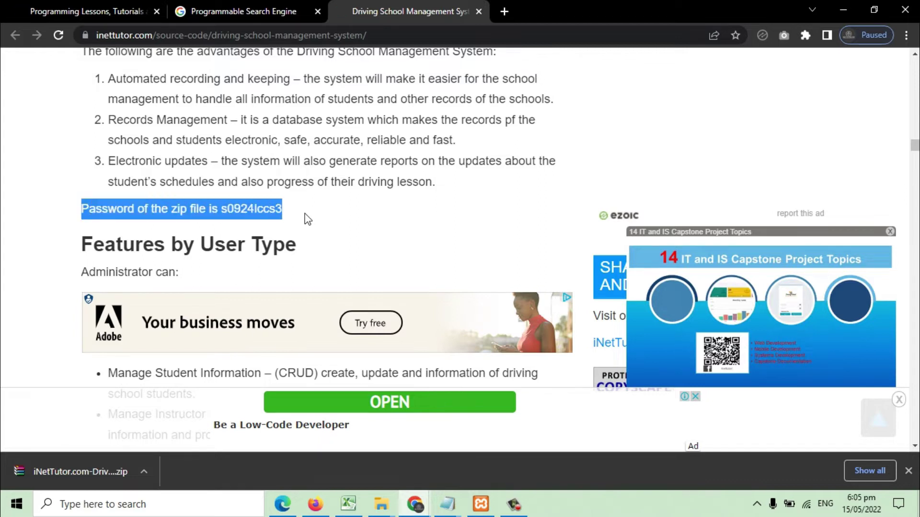
Download the free template zip from the end of the article and show it in its download folder
{"action": "scroll", "coordinate": [369, 221], "scroll_direction": "down", "scroll_amount": 1}
{"action": "scroll", "coordinate": [370, 221], "scroll_direction": "down", "scroll_amount": 10}
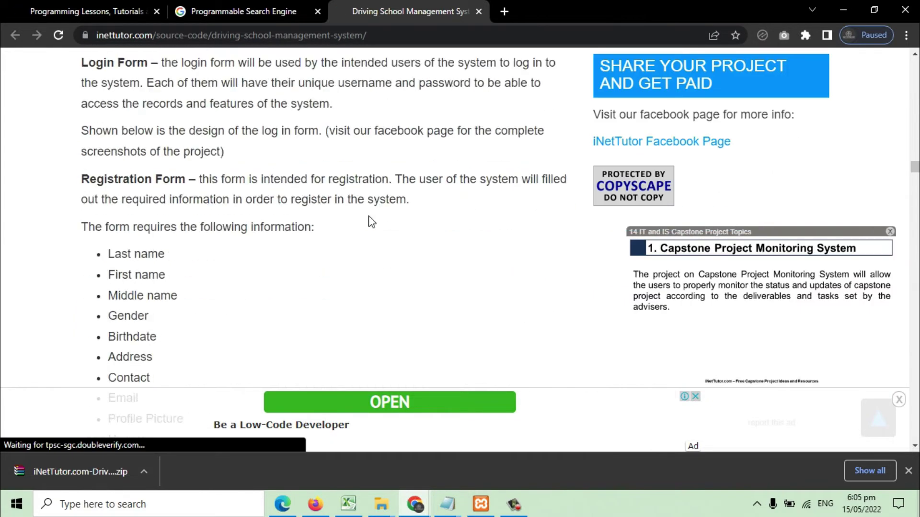
{"action": "scroll", "coordinate": [372, 222], "scroll_direction": "down", "scroll_amount": 15}
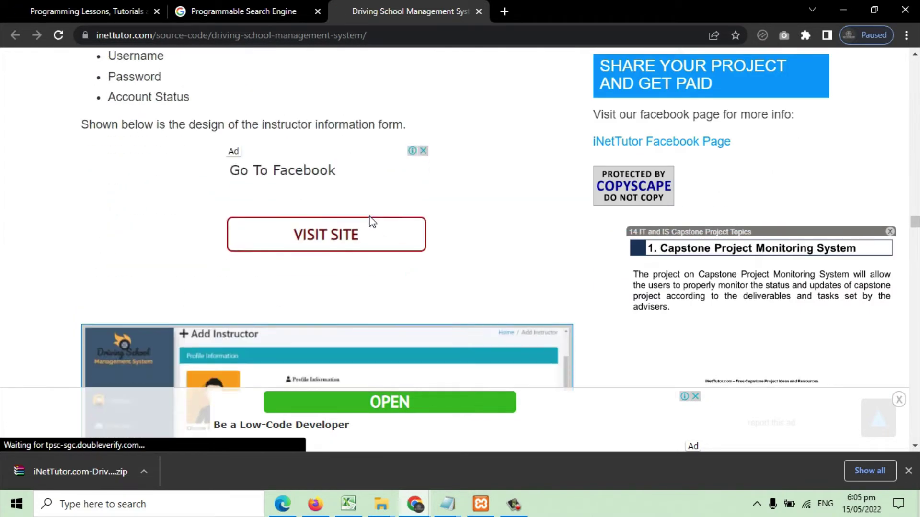
{"action": "scroll", "coordinate": [372, 222], "scroll_direction": "down", "scroll_amount": 15}
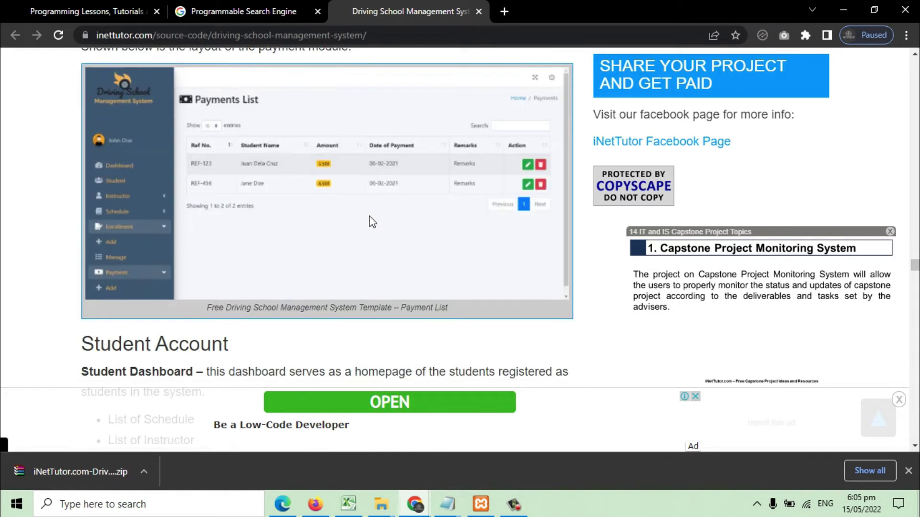
{"action": "scroll", "coordinate": [371, 221], "scroll_direction": "down", "scroll_amount": 15}
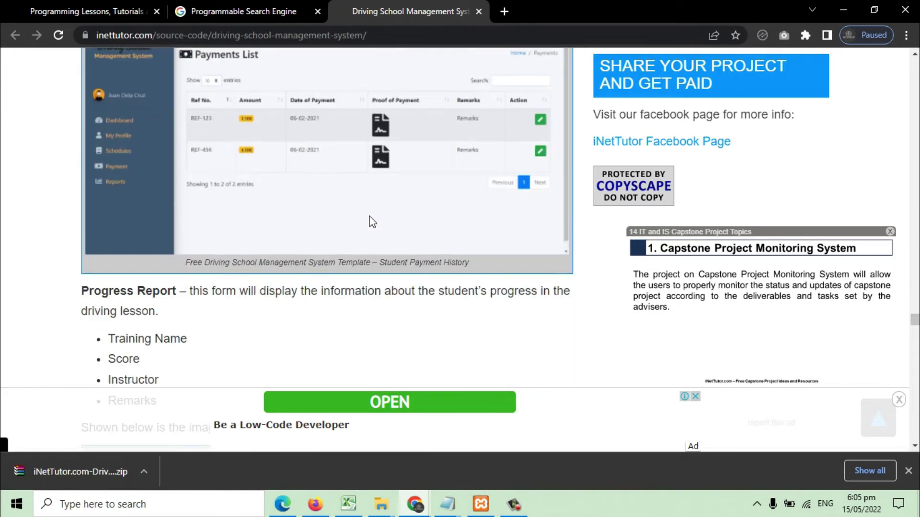
{"action": "scroll", "coordinate": [359, 298], "scroll_direction": "down", "scroll_amount": 15}
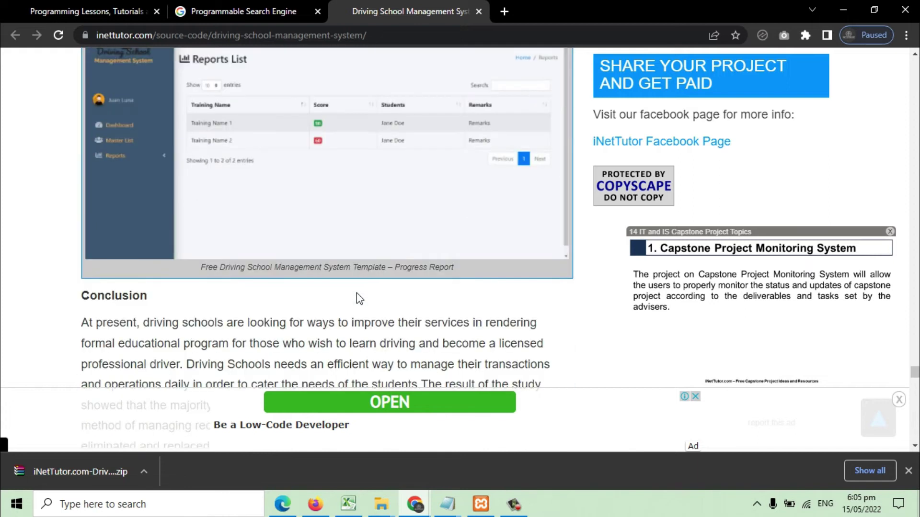
{"action": "scroll", "coordinate": [359, 298], "scroll_direction": "down", "scroll_amount": 10}
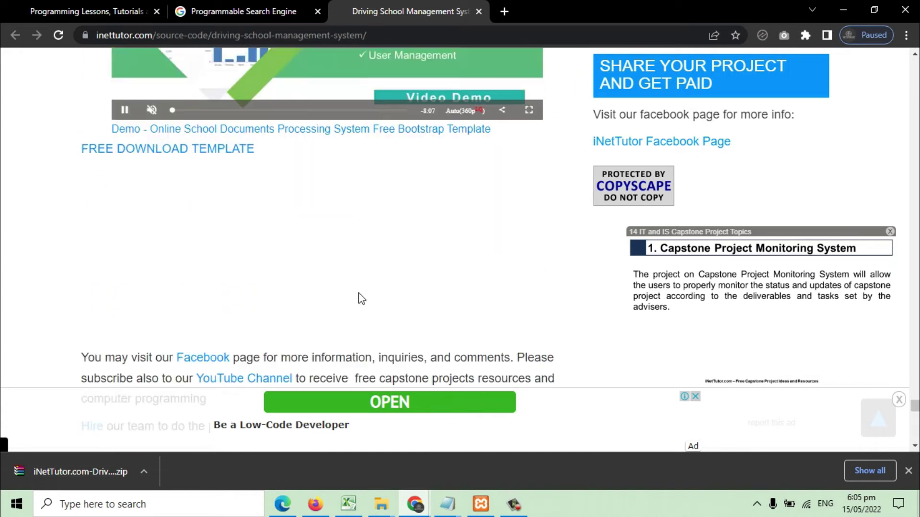
{"action": "left_click", "coordinate": [130, 149]}
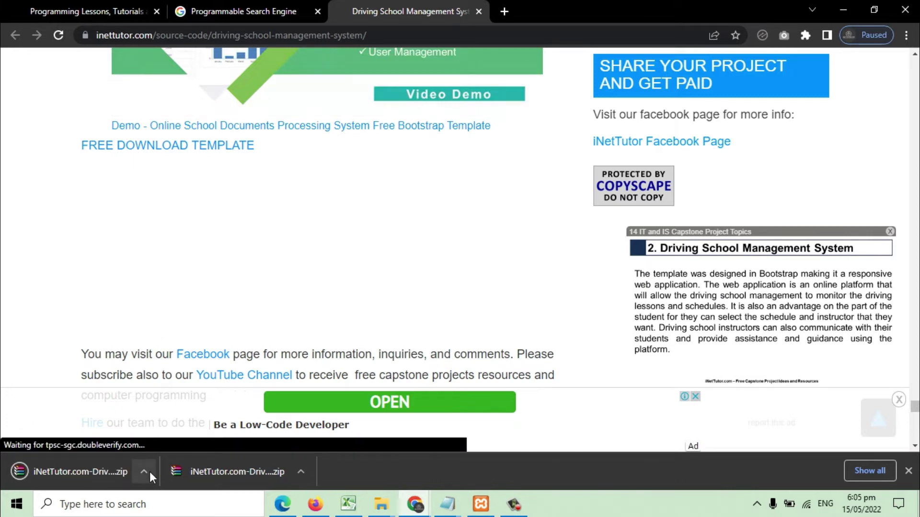
{"action": "left_click", "coordinate": [148, 471]}
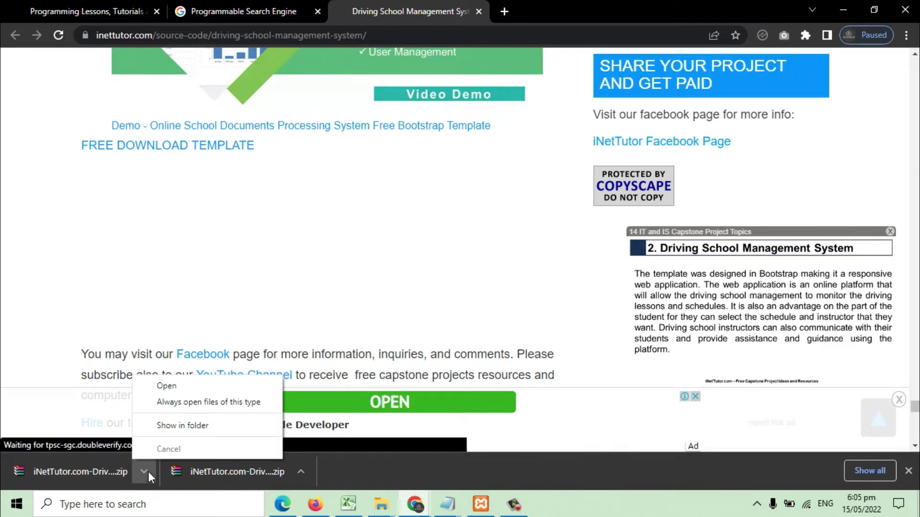
{"action": "left_click", "coordinate": [178, 426]}
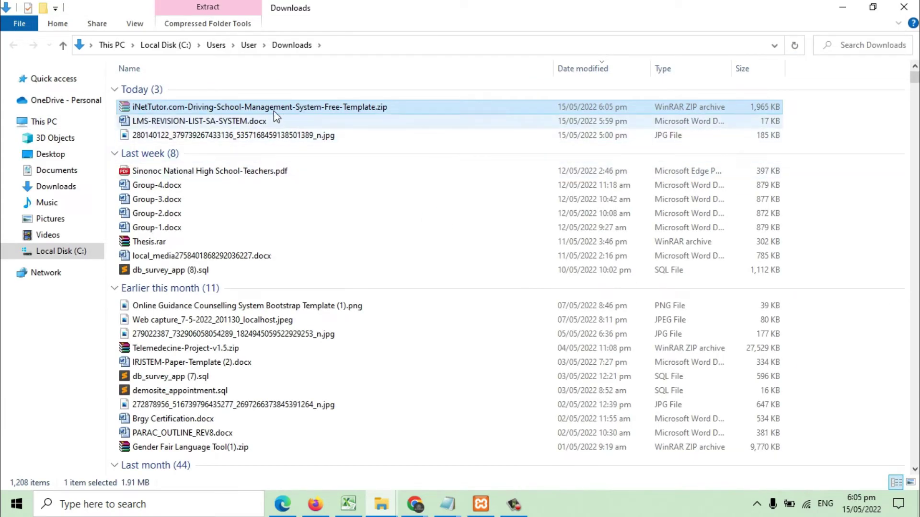
Check the Apache and MySQL status in the XAMPP Control Panel and minimize it
{"action": "left_click", "coordinate": [481, 504]}
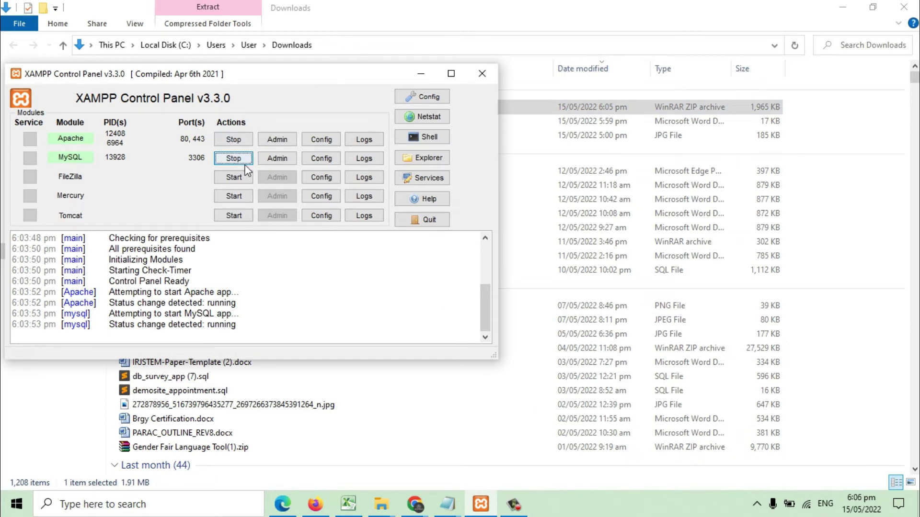
{"action": "left_click", "coordinate": [420, 73]}
Delete the old Driving School Management System folder and zip archive from the htdocs folder
{"action": "mouse_move", "coordinate": [385, 511]}
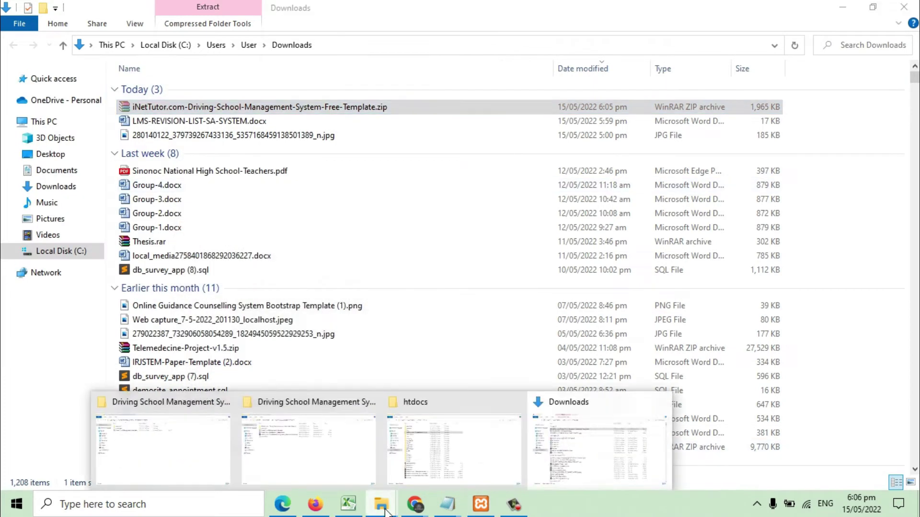
{"action": "left_click", "coordinate": [445, 463]}
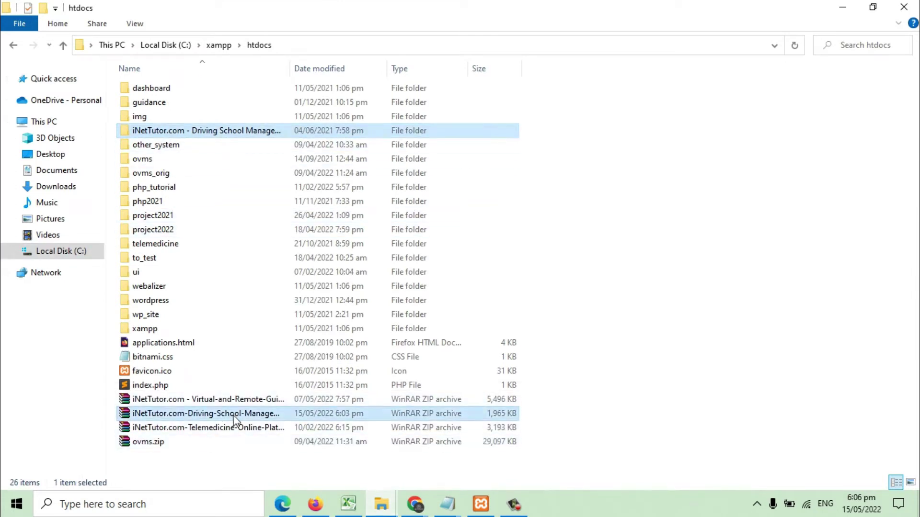
{"action": "key", "text": "Delete"}
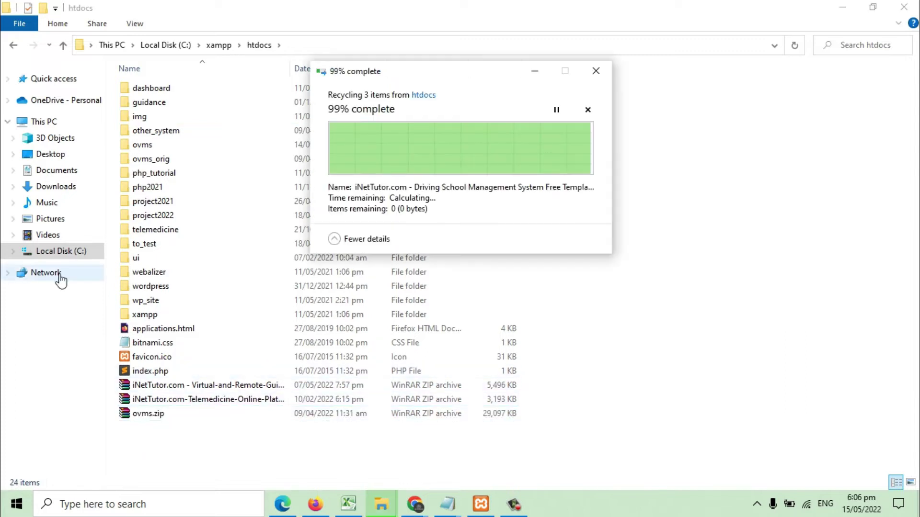
Paste the downloaded Driving School zip into C:\xampp\htdocs and start extracting it directly in that folder
{"action": "left_click", "coordinate": [67, 251]}
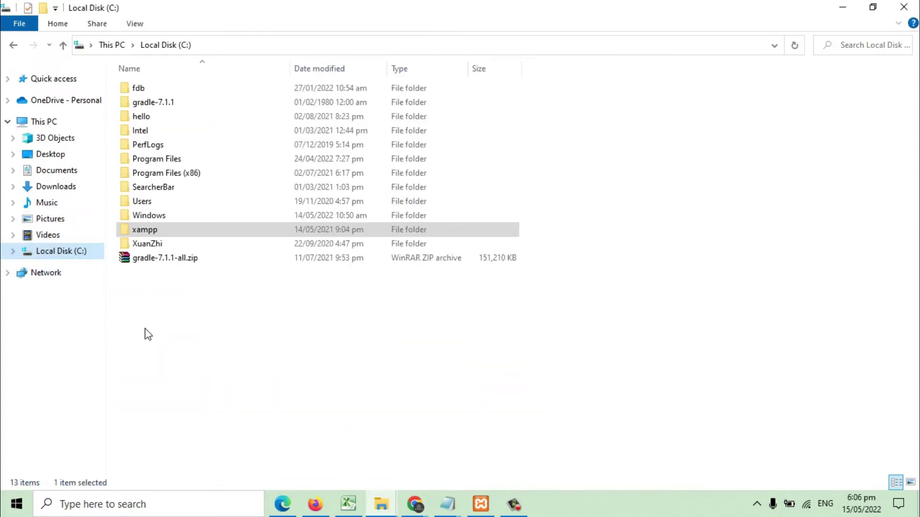
{"action": "double_click", "coordinate": [152, 231]}
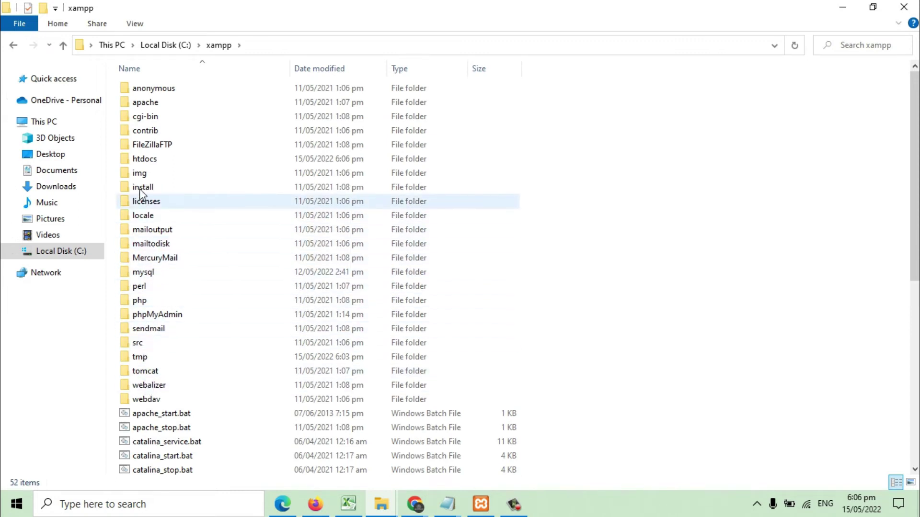
{"action": "left_click", "coordinate": [146, 163]}
{"action": "double_click", "coordinate": [146, 163]}
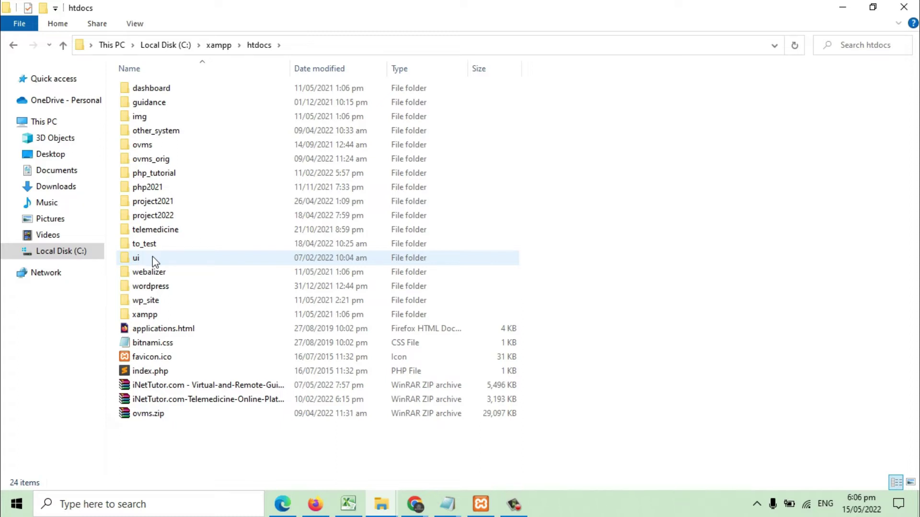
{"action": "right_click", "coordinate": [663, 236]}
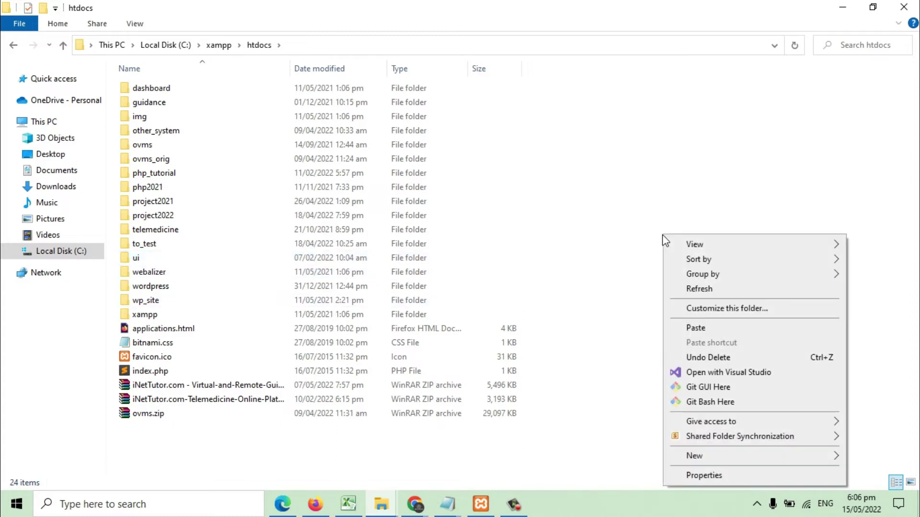
{"action": "left_click", "coordinate": [719, 328]}
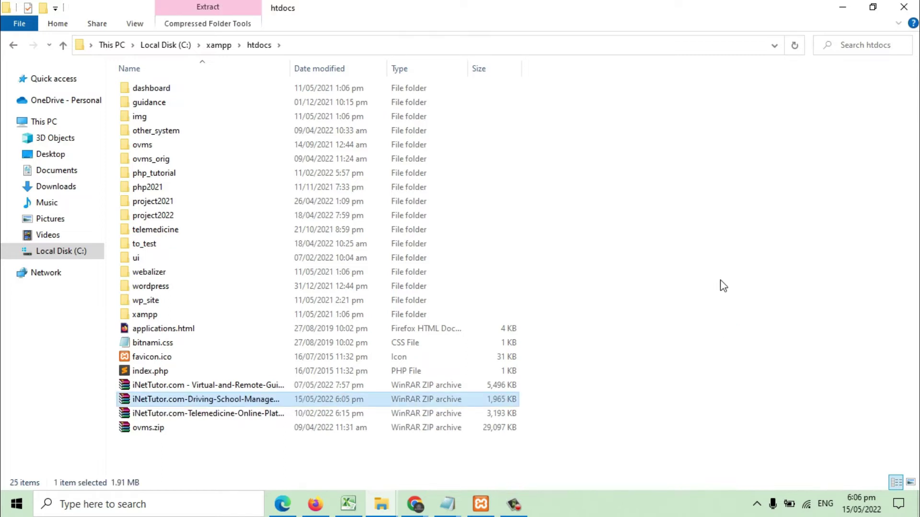
{"action": "right_click", "coordinate": [252, 401]}
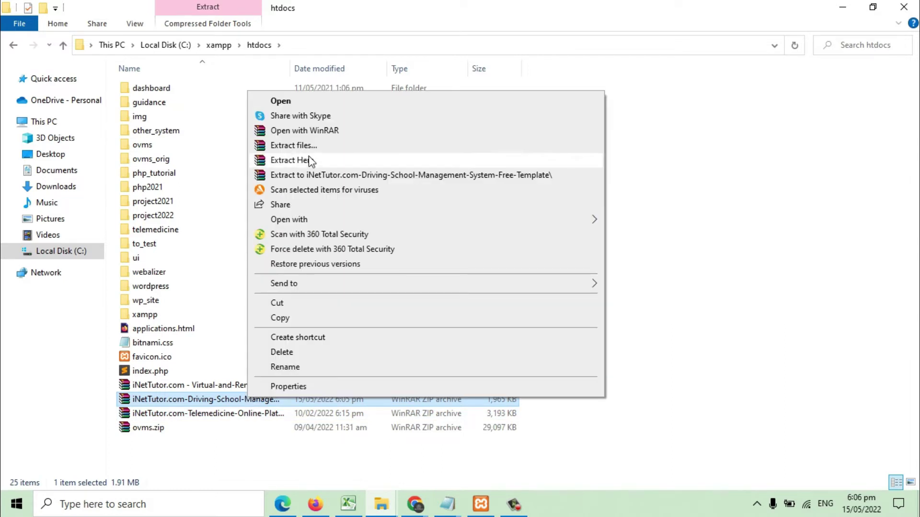
{"action": "left_click", "coordinate": [311, 161]}
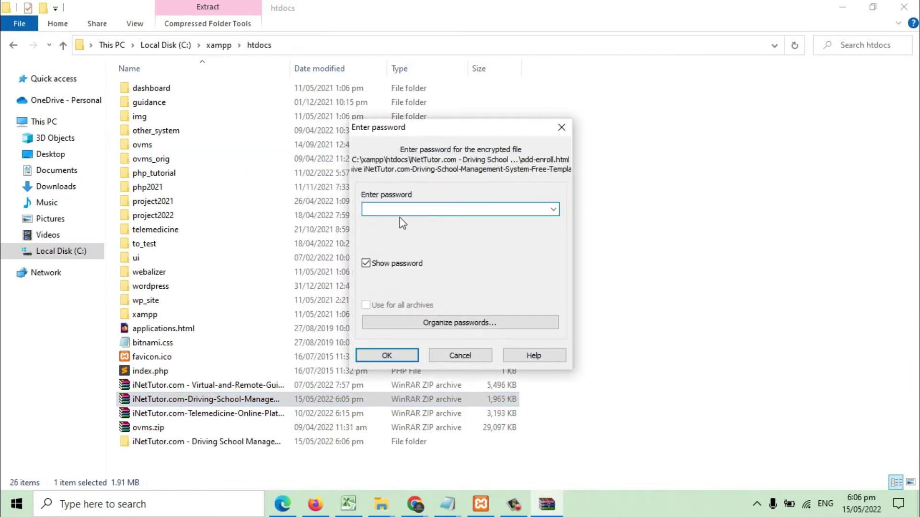
Find "password" in the article in Chrome, copy the zip password and enter it in WinRAR to extract the archive
{"action": "mouse_move", "coordinate": [415, 505]}
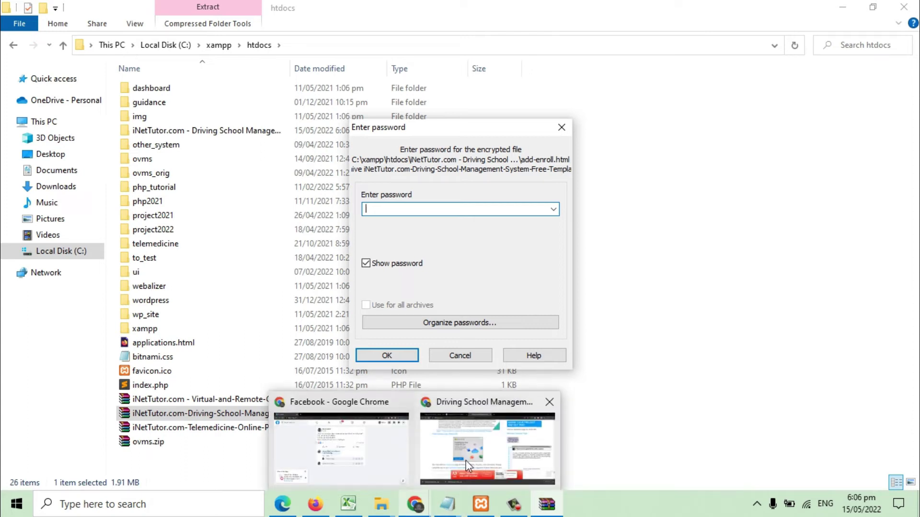
{"action": "left_click", "coordinate": [494, 450]}
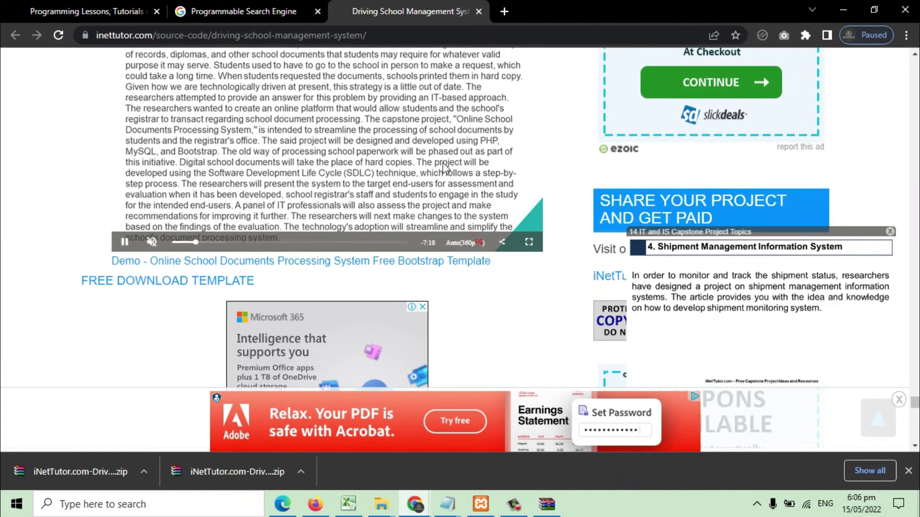
{"action": "key", "text": "ctrl+f"}
{"action": "type", "text": "password"}
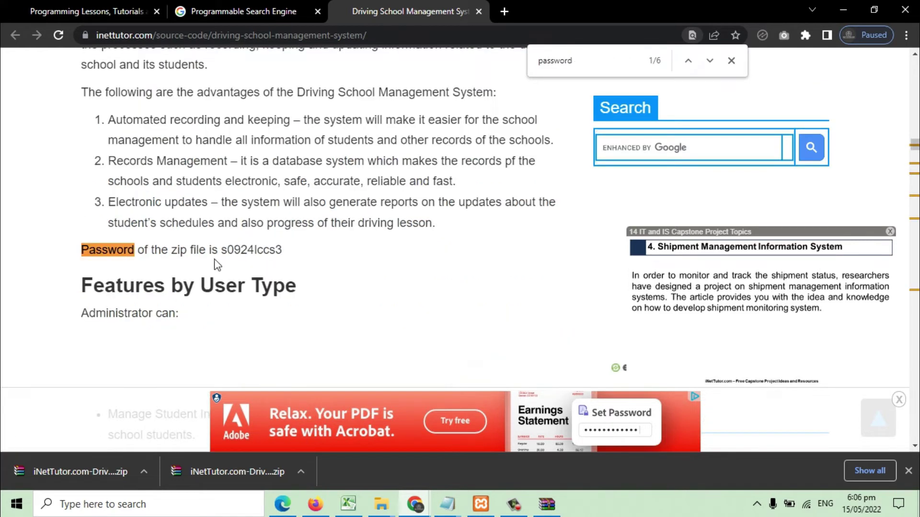
{"action": "left_click_drag", "start_coordinate": [222, 254], "coordinate": [267, 259]}
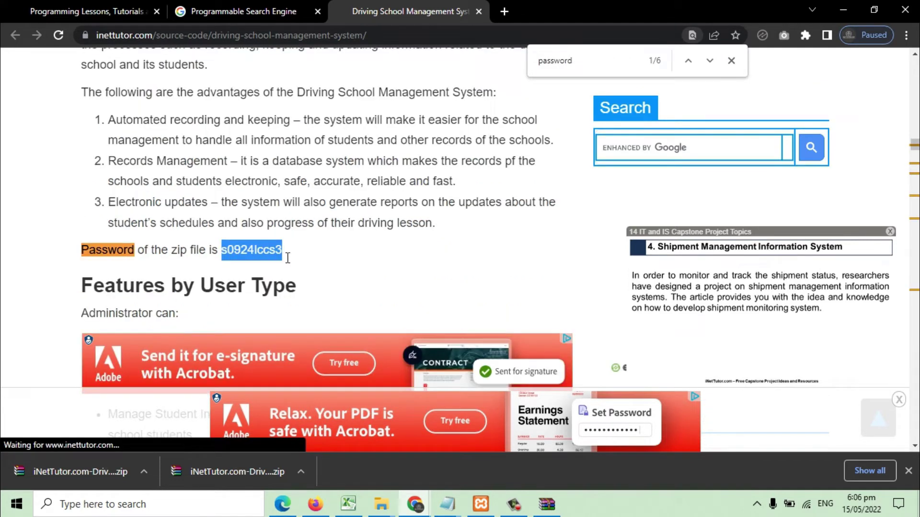
{"action": "right_click", "coordinate": [279, 254]}
{"action": "left_click", "coordinate": [300, 263]}
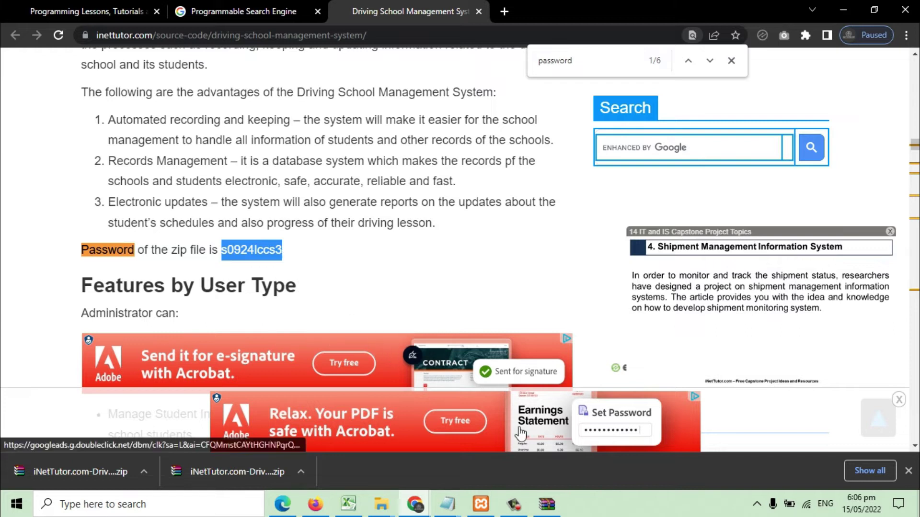
{"action": "left_click", "coordinate": [547, 504]}
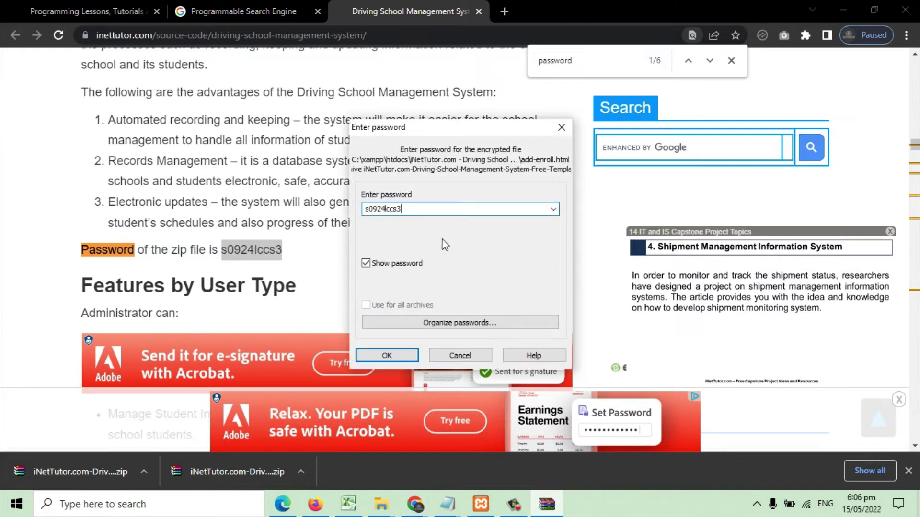
{"action": "left_click", "coordinate": [395, 354]}
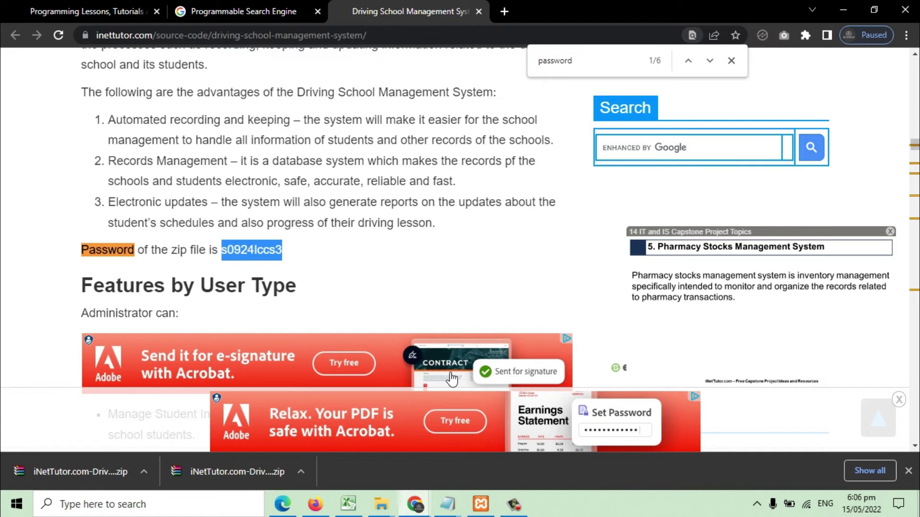
Open the Driving School zip in C:\xampp\htdocs with WinRAR and extract its template folder into htdocs, entering the archive password
{"action": "mouse_move", "coordinate": [380, 503]}
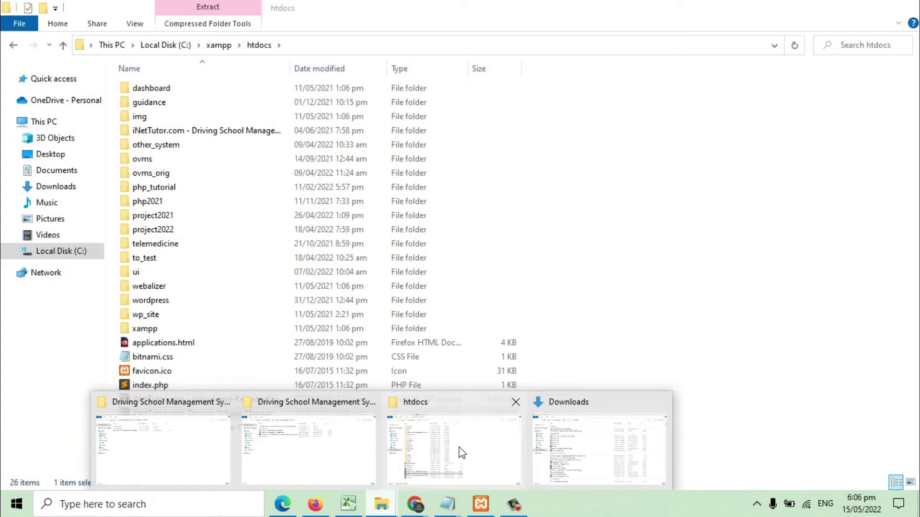
{"action": "left_click", "coordinate": [460, 454]}
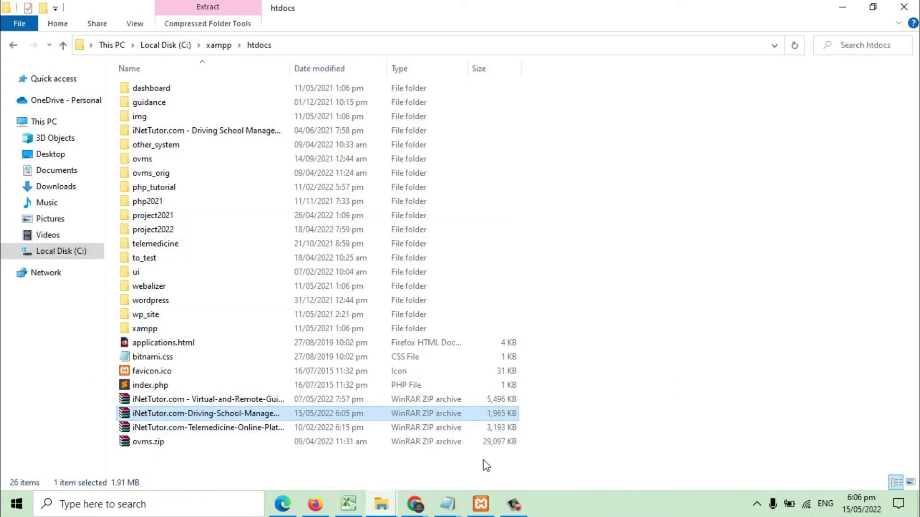
{"action": "key", "text": "alt+Tab"}
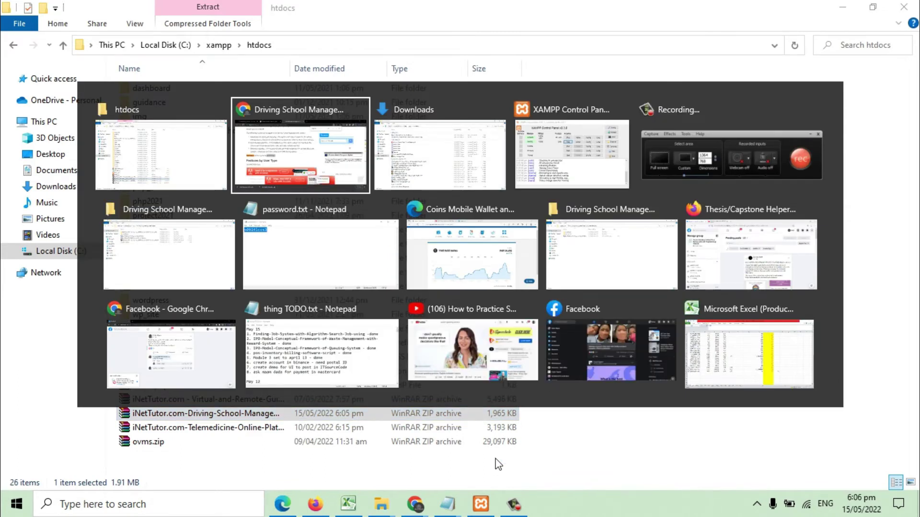
{"action": "key", "text": "alt+shift+Tab"}
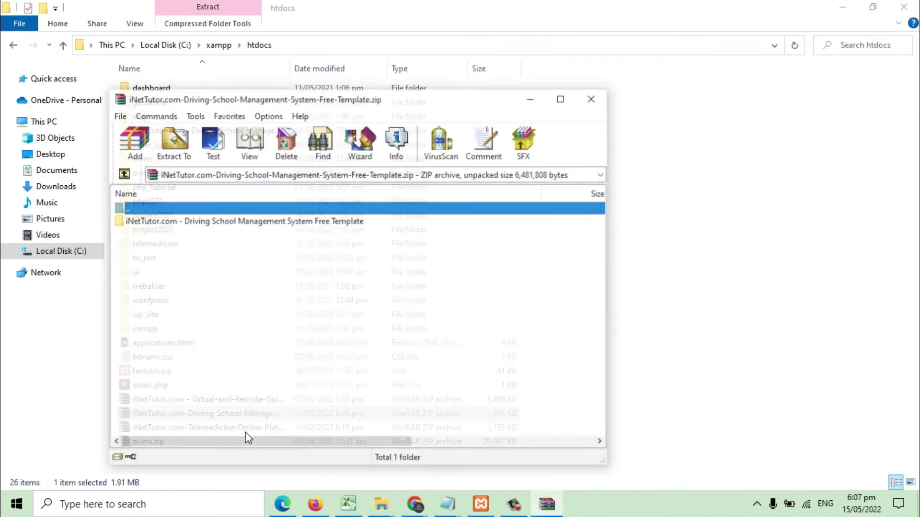
{"action": "left_click_drag", "start_coordinate": [248, 221], "coordinate": [811, 329]}
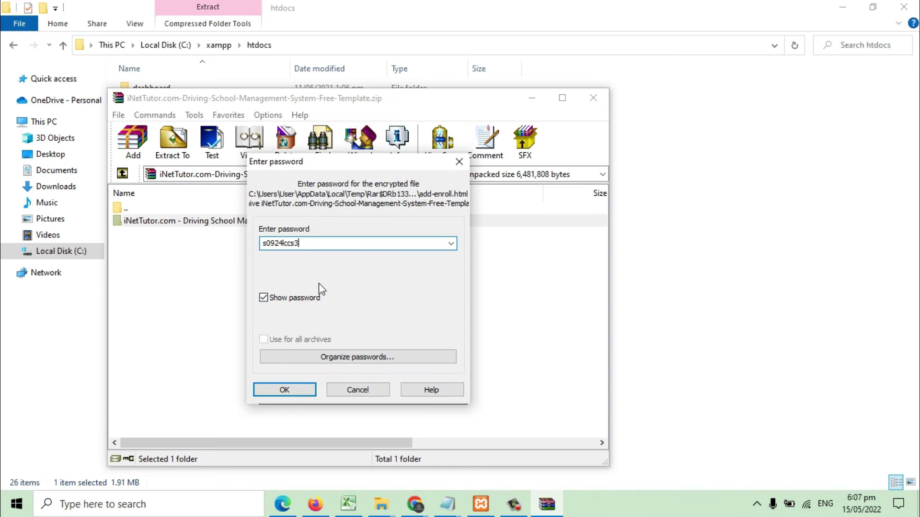
{"action": "left_click", "coordinate": [295, 395]}
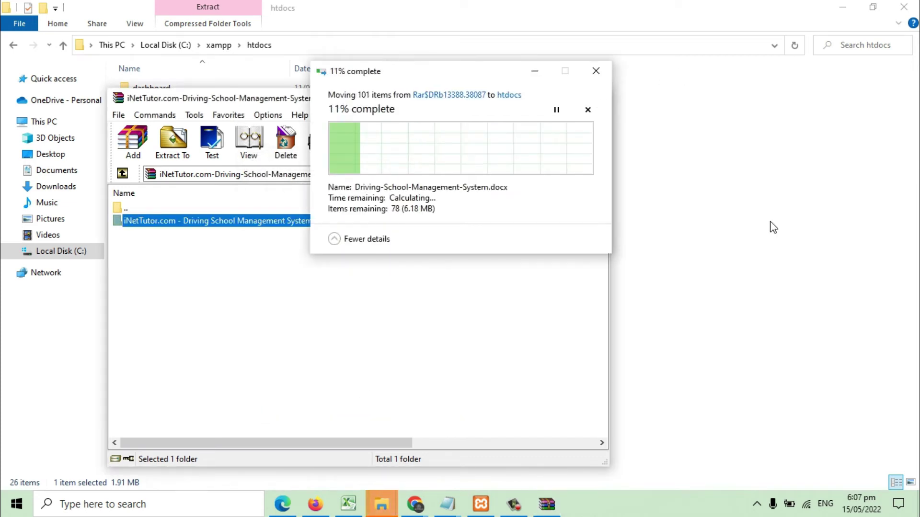
Move the file transfer progress and archive windows aside and close the WinRAR archive
{"action": "left_click", "coordinate": [388, 148]}
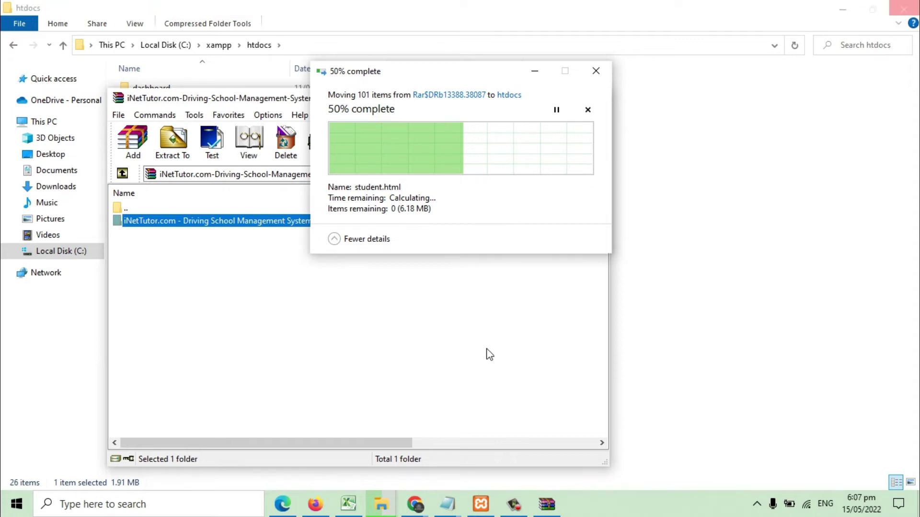
{"action": "left_click_drag", "start_coordinate": [476, 76], "coordinate": [632, 123]}
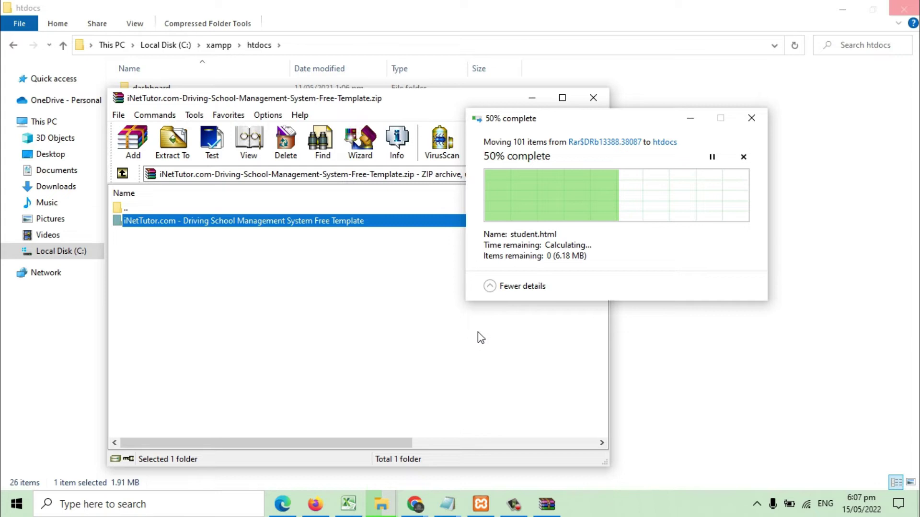
{"action": "left_click", "coordinate": [624, 134]}
{"action": "left_click_drag", "start_coordinate": [638, 127], "coordinate": [607, 169]}
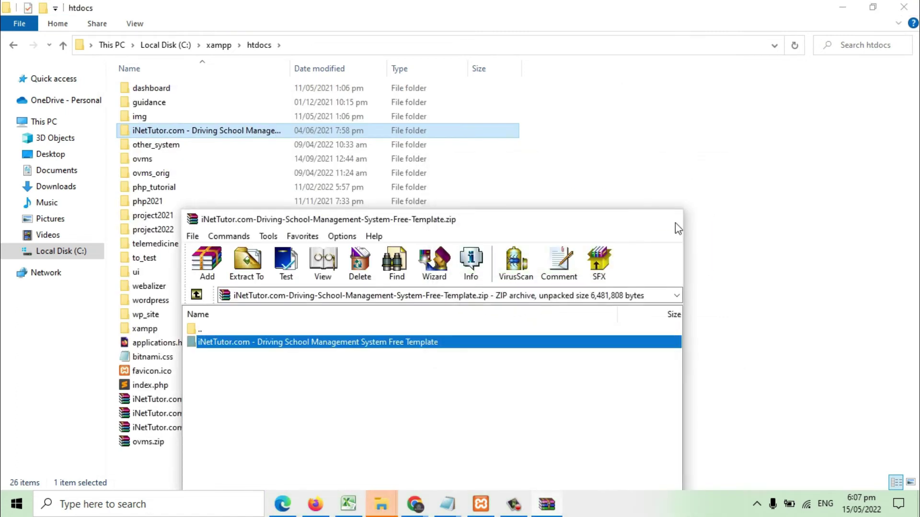
{"action": "left_click", "coordinate": [674, 223]}
Rename the extracted Driving School Management System Free Template folder as driving
{"action": "left_click", "coordinate": [239, 135]}
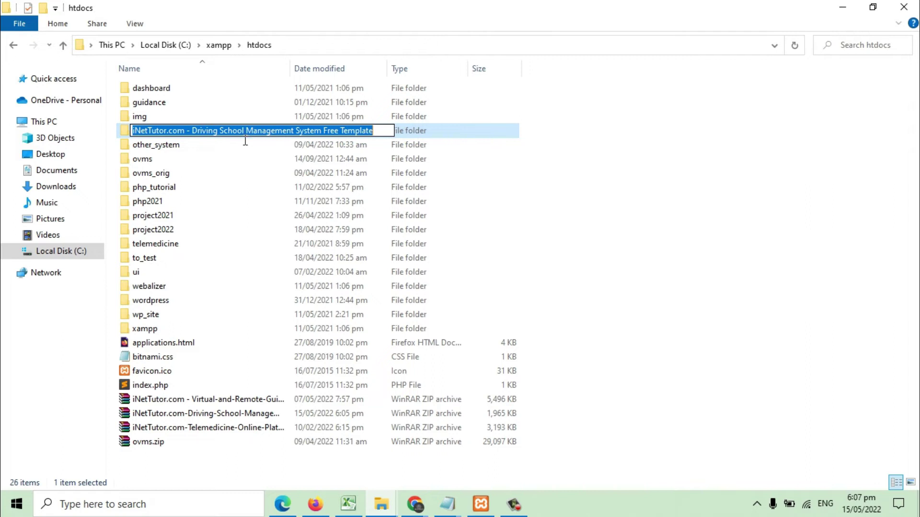
{"action": "type", "text": "dri"}
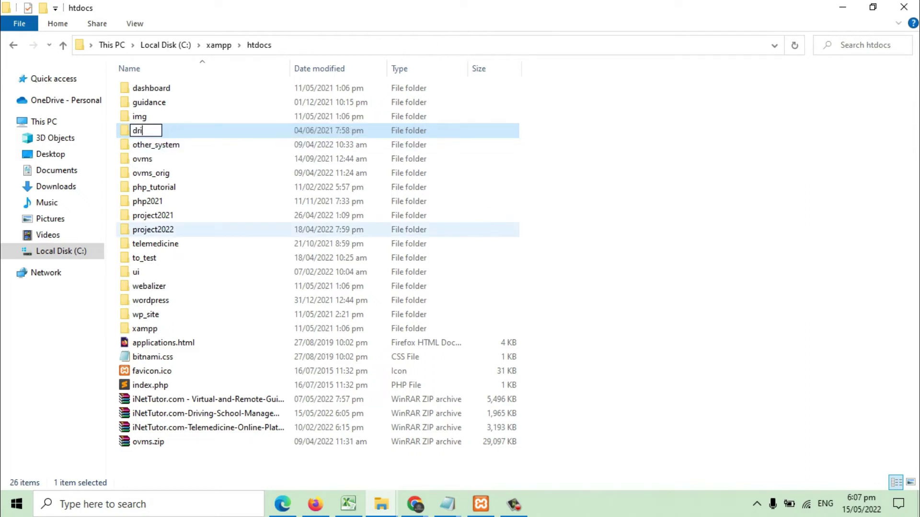
{"action": "type", "text": "ving"}
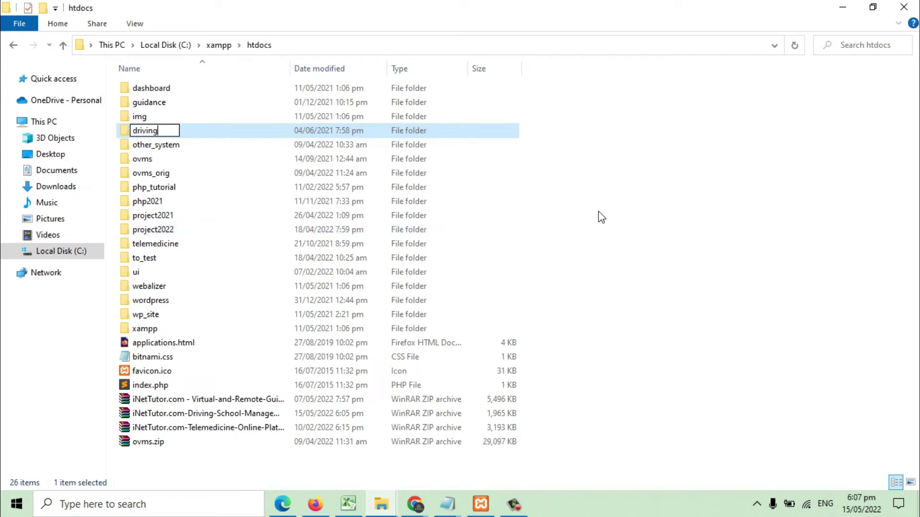
Switch to Chrome and open localhost/driving in a new tab
{"action": "left_click", "coordinate": [425, 507]}
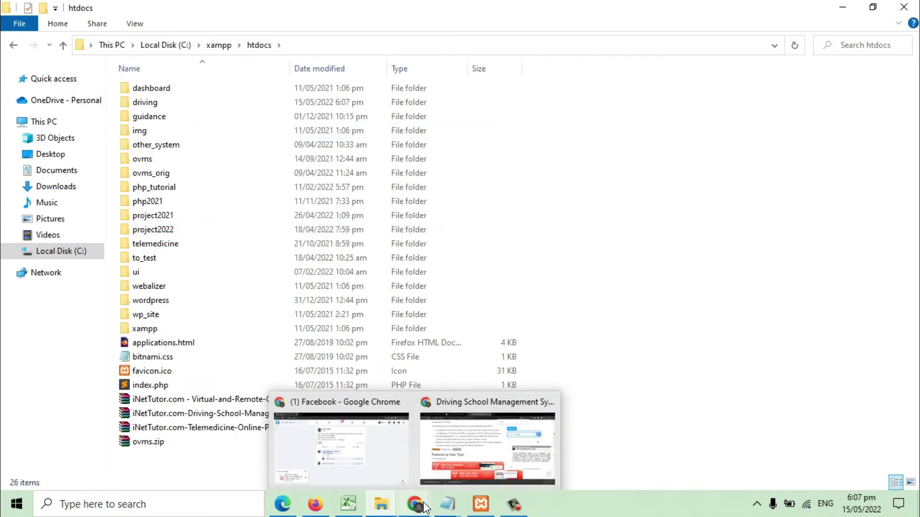
{"action": "left_click", "coordinate": [466, 433]}
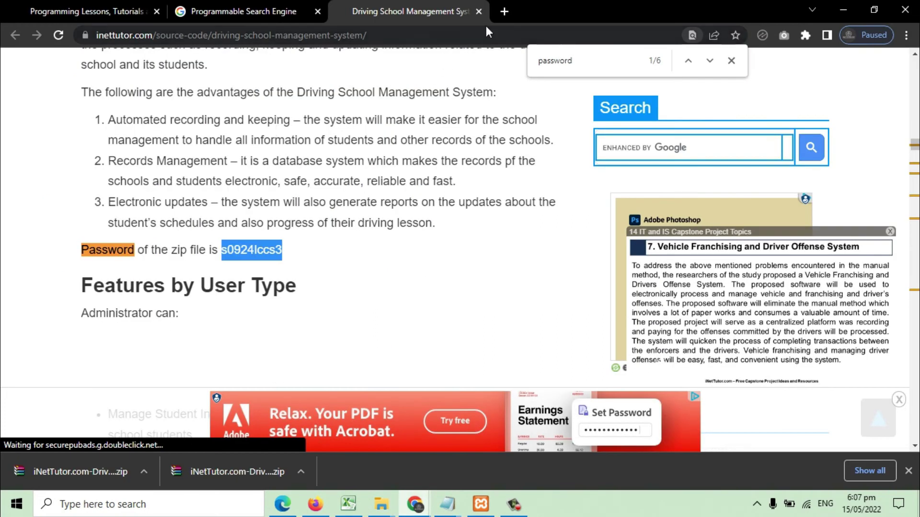
{"action": "left_click", "coordinate": [505, 11]}
{"action": "type", "text": "localhost/d"}
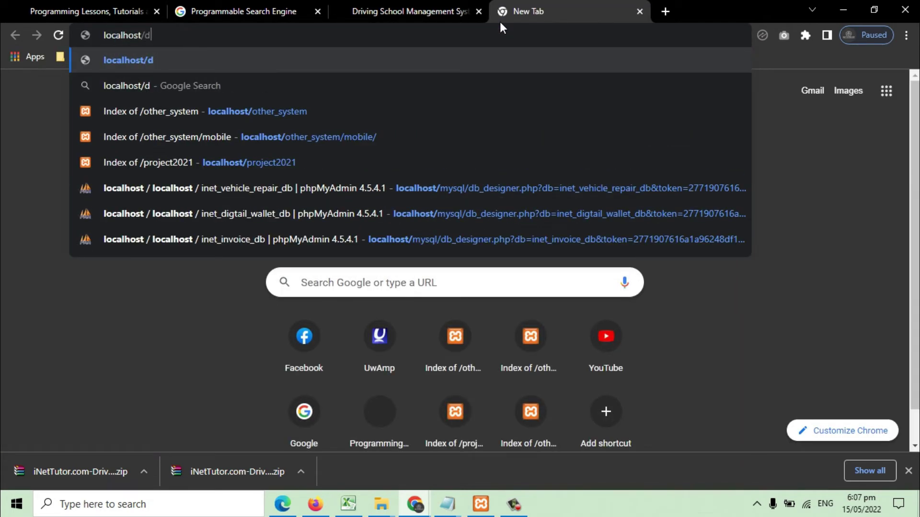
{"action": "type", "text": "riving"}
{"action": "key", "text": "Return"}
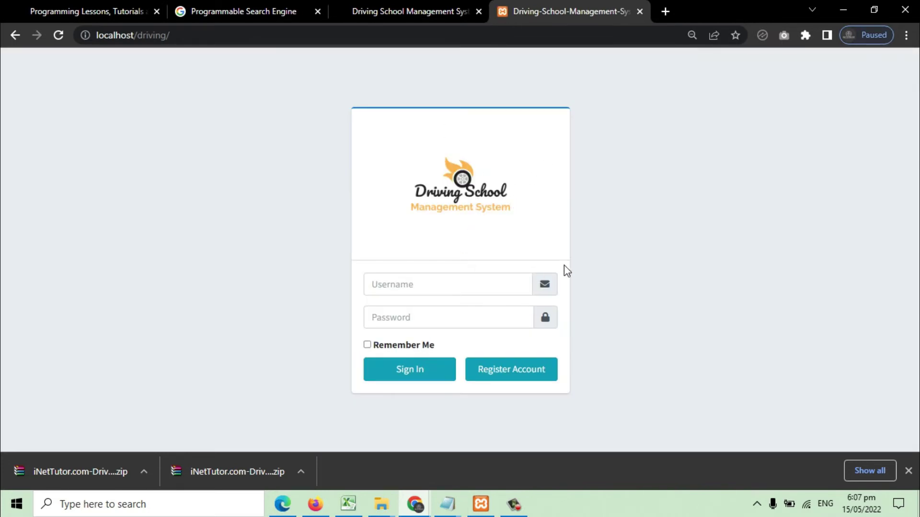
Check the account registration form and sign in to view the admin dashboard with its monthly sales chart
{"action": "left_click", "coordinate": [529, 375]}
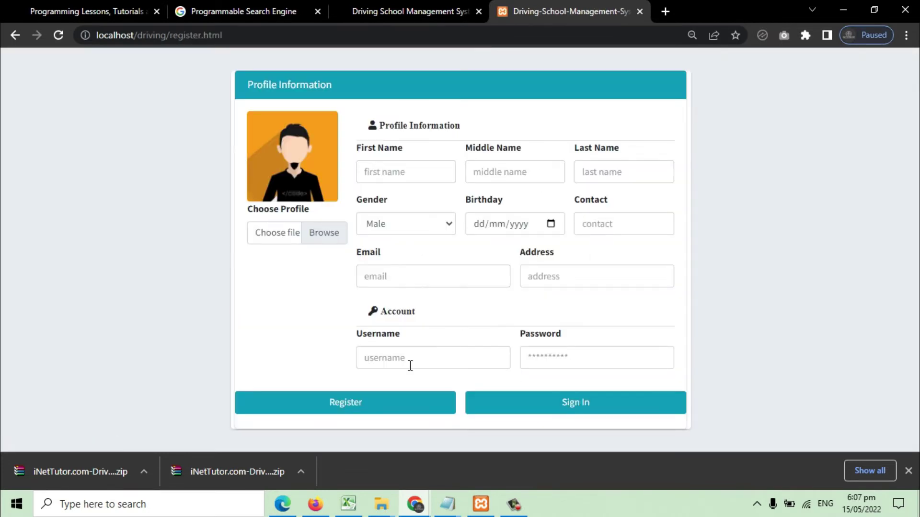
{"action": "left_click", "coordinate": [577, 404]}
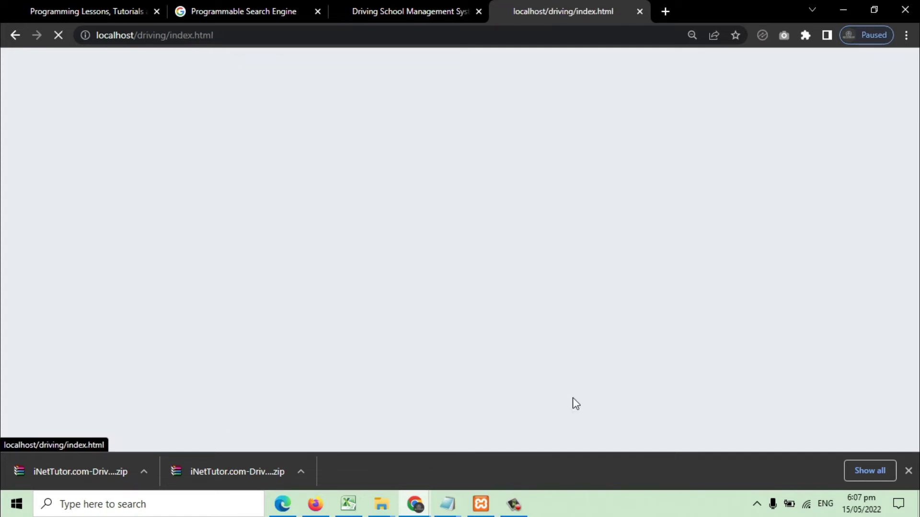
{"action": "left_click", "coordinate": [416, 373]}
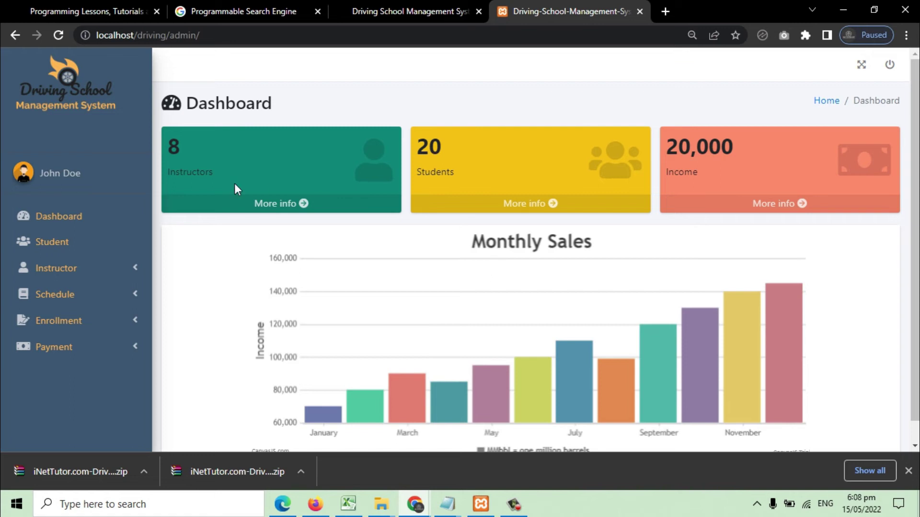
{"action": "scroll", "coordinate": [516, 193], "scroll_direction": "down", "scroll_amount": 1}
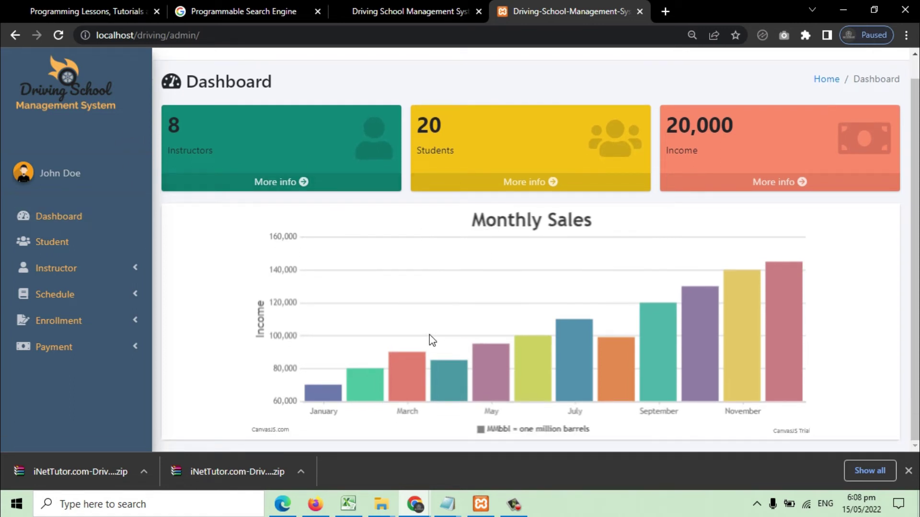
View the admin module's student, instructor and schedule lists
{"action": "left_click", "coordinate": [61, 241]}
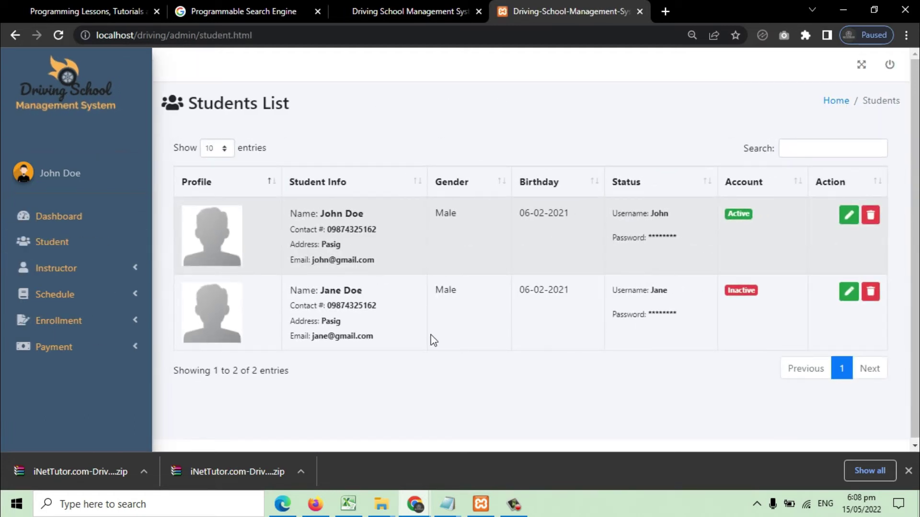
{"action": "left_click", "coordinate": [77, 269]}
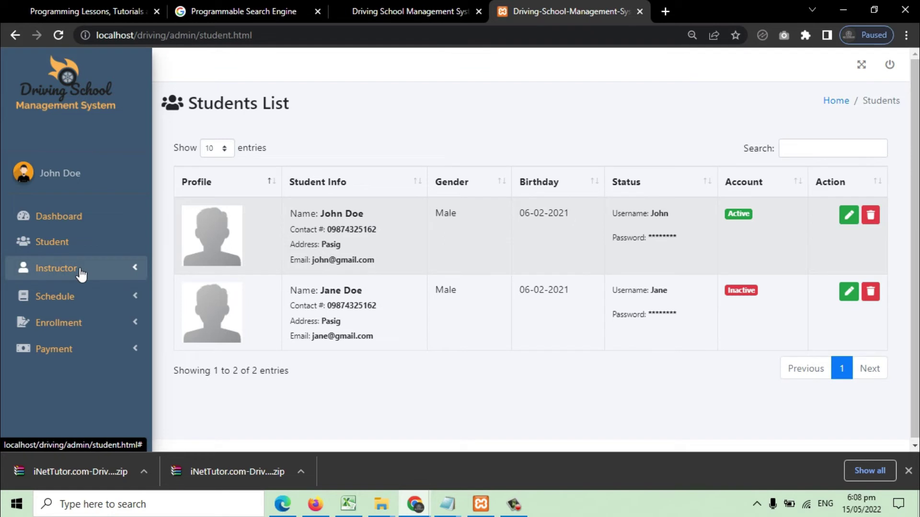
{"action": "left_click", "coordinate": [64, 323]}
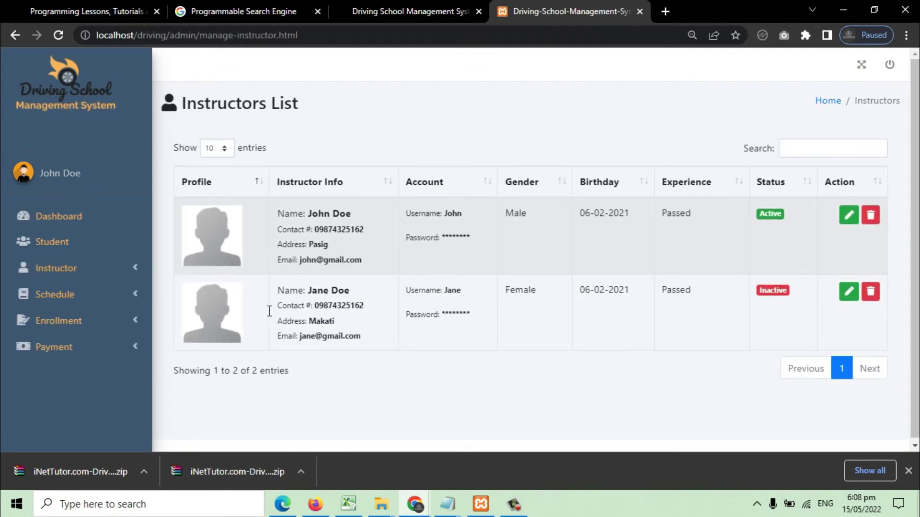
{"action": "left_click", "coordinate": [76, 293]}
{"action": "left_click", "coordinate": [50, 348]}
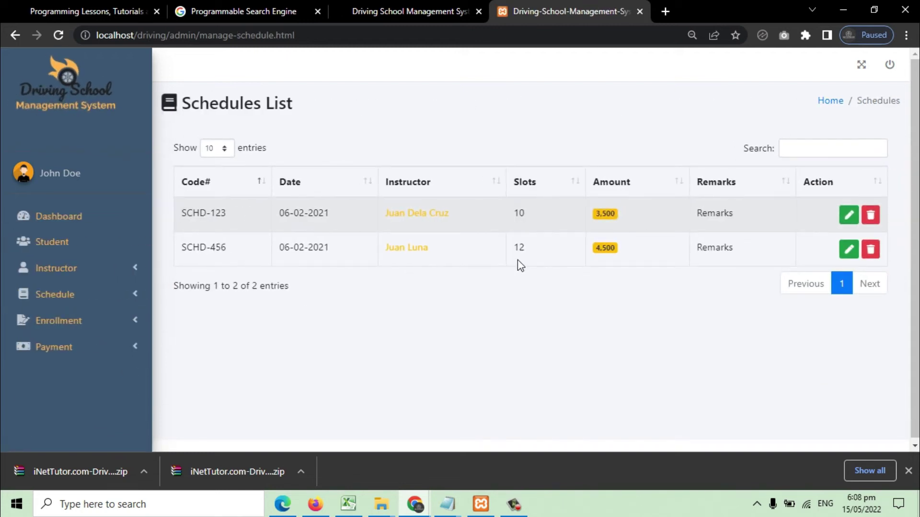
View the admin module's enrollments list and payments list, highlighting the payment records
{"action": "left_click", "coordinate": [85, 326]}
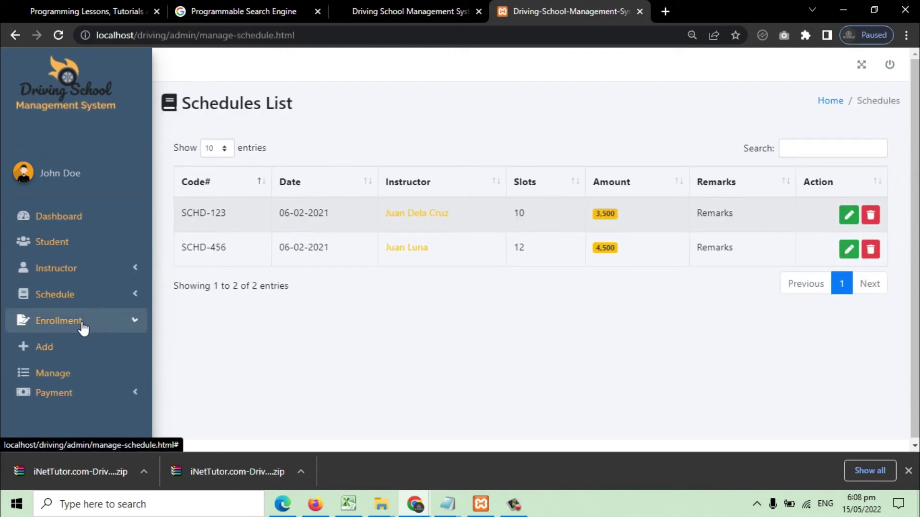
{"action": "left_click", "coordinate": [61, 374]}
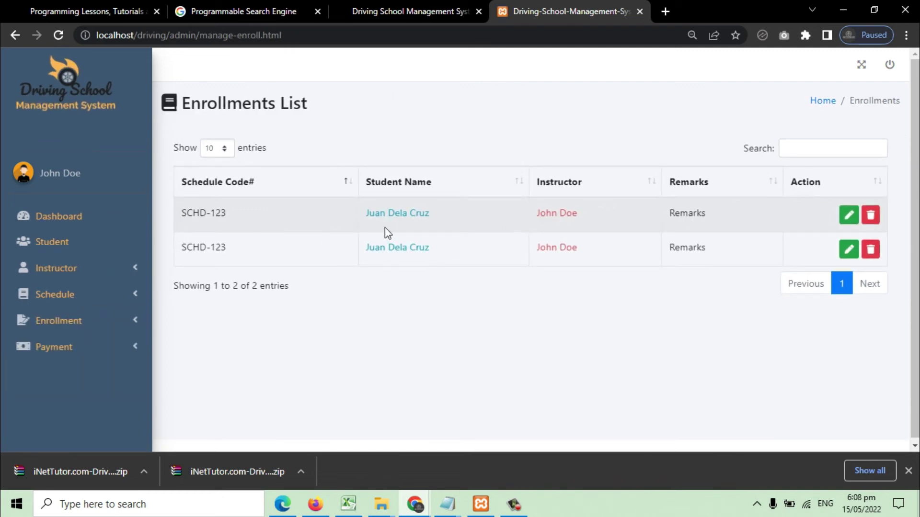
{"action": "left_click", "coordinate": [59, 400]}
{"action": "left_click_drag", "start_coordinate": [182, 214], "coordinate": [754, 256]}
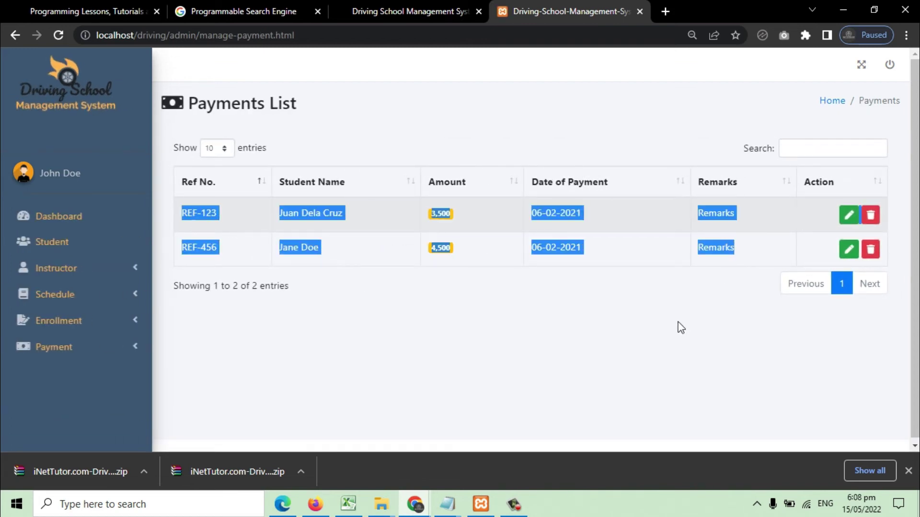
{"action": "left_click", "coordinate": [666, 323]}
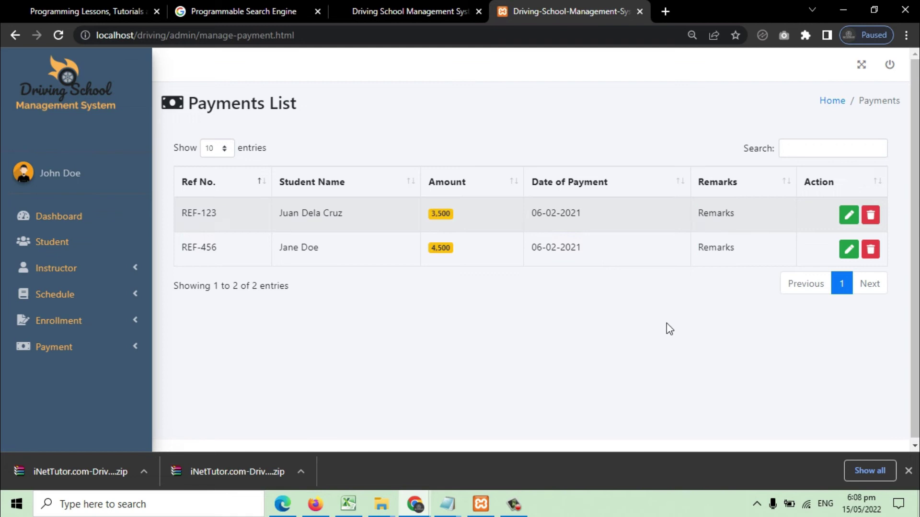
Log out of the admin module and open the instructor dashboard at localhost/driving/instructor
{"action": "left_click", "coordinate": [890, 67]}
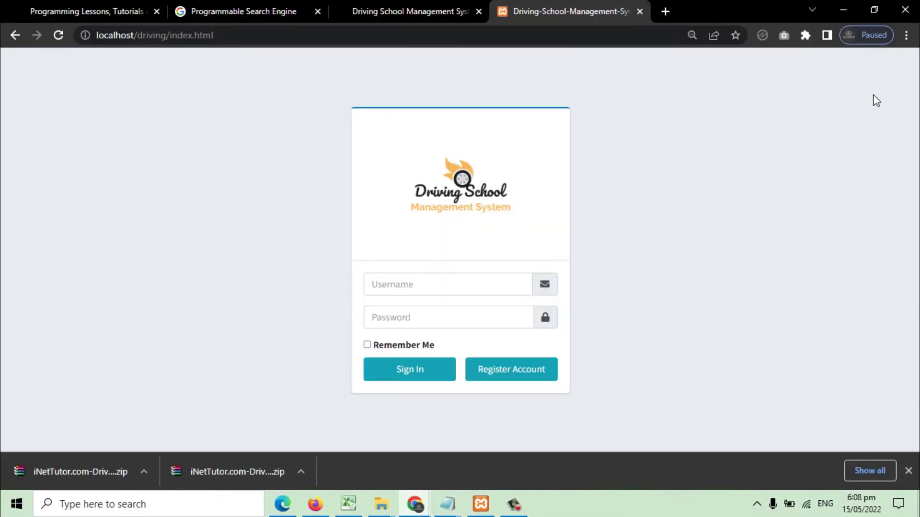
{"action": "left_click_drag", "start_coordinate": [238, 38], "coordinate": [176, 48]}
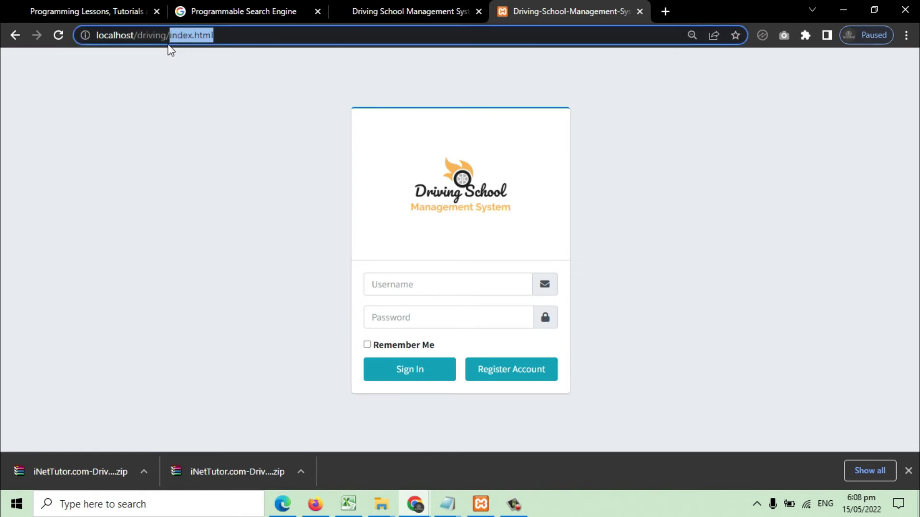
{"action": "type", "text": "instructor"}
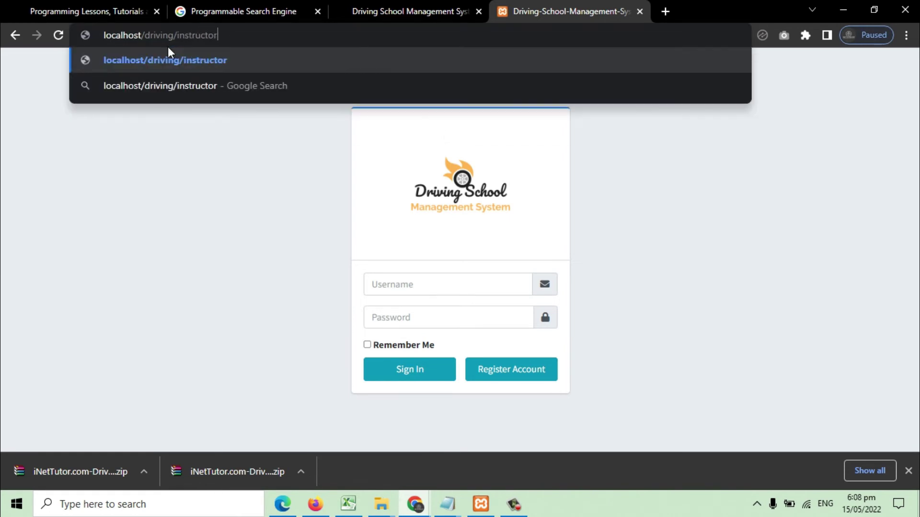
{"action": "key", "text": "Return"}
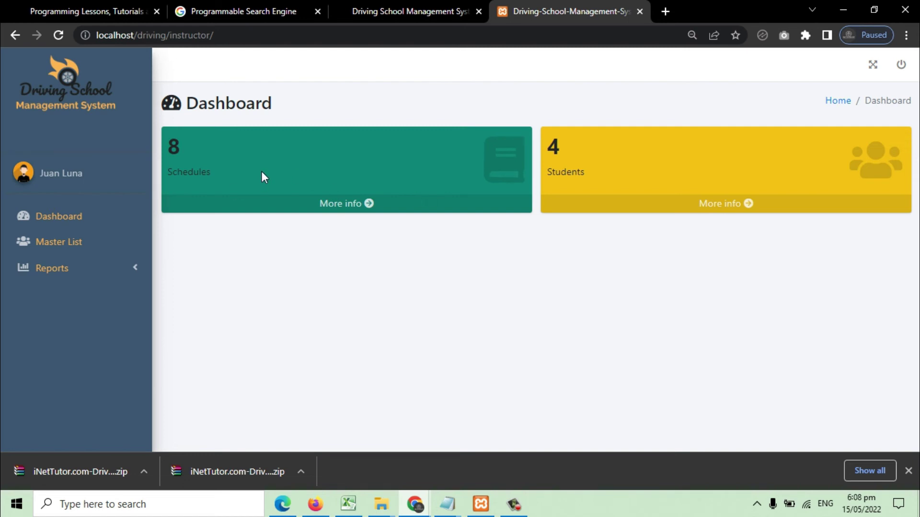
View the instructor module's student master list and training reports list
{"action": "left_click", "coordinate": [96, 245]}
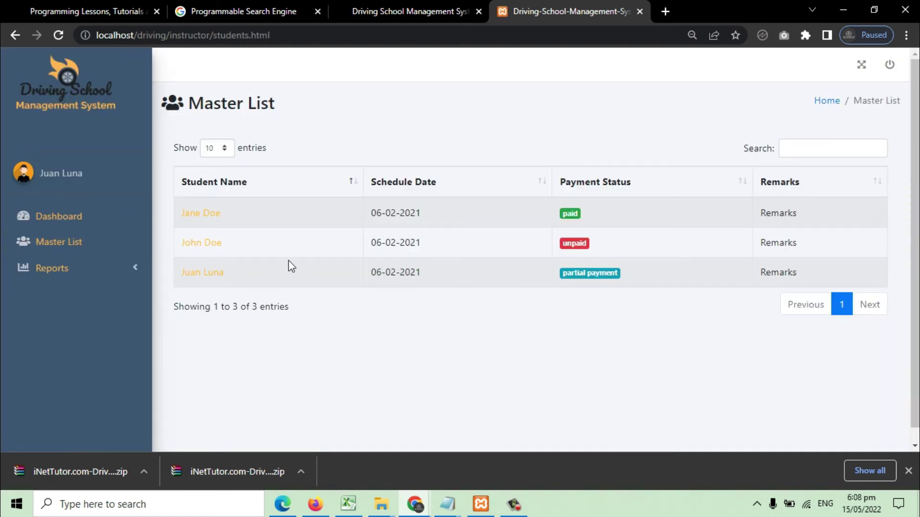
{"action": "left_click", "coordinate": [105, 272]}
{"action": "left_click", "coordinate": [58, 324]}
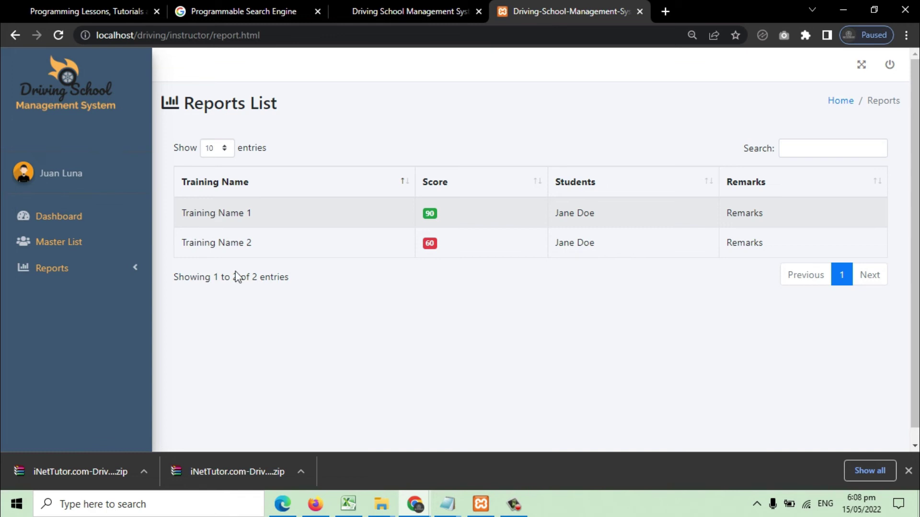
Log out of the instructor module and open the student dashboard at localhost/driving/student
{"action": "left_click", "coordinate": [890, 64]}
{"action": "left_click_drag", "start_coordinate": [237, 43], "coordinate": [174, 37]}
{"action": "type", "text": "student"}
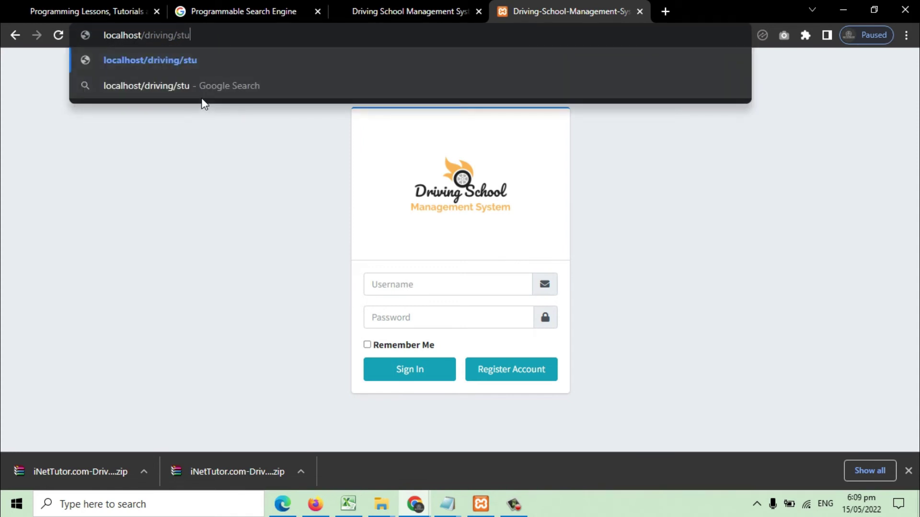
{"action": "key", "text": "Return"}
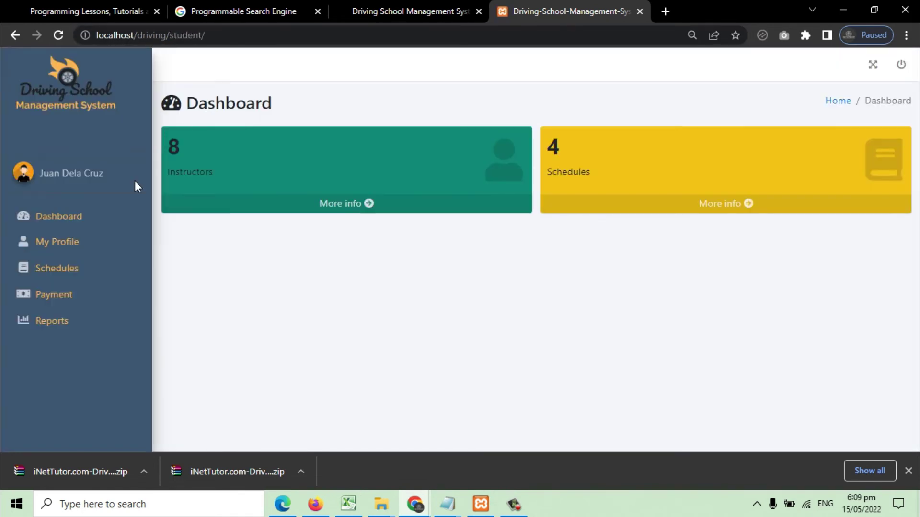
View the student module's dashboard, profile form, schedules list, payments list and training reports list
{"action": "left_click", "coordinate": [86, 226]}
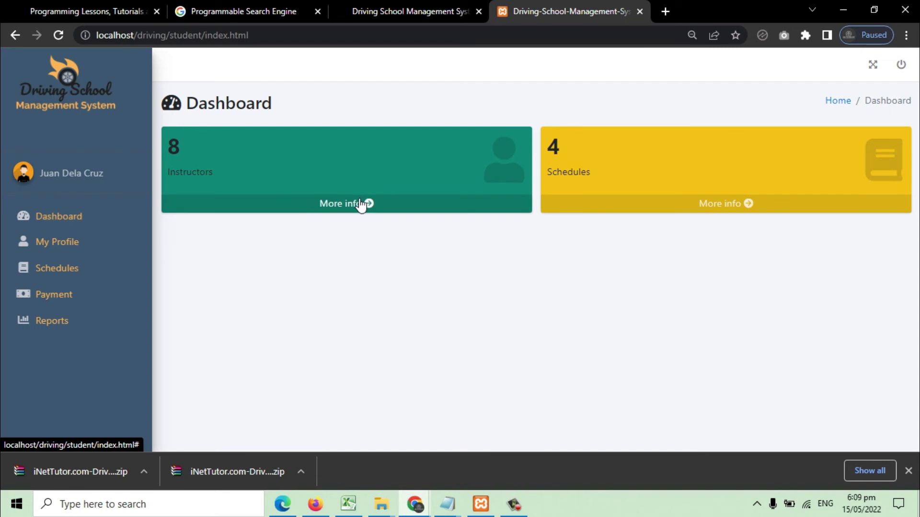
{"action": "left_click", "coordinate": [67, 243]}
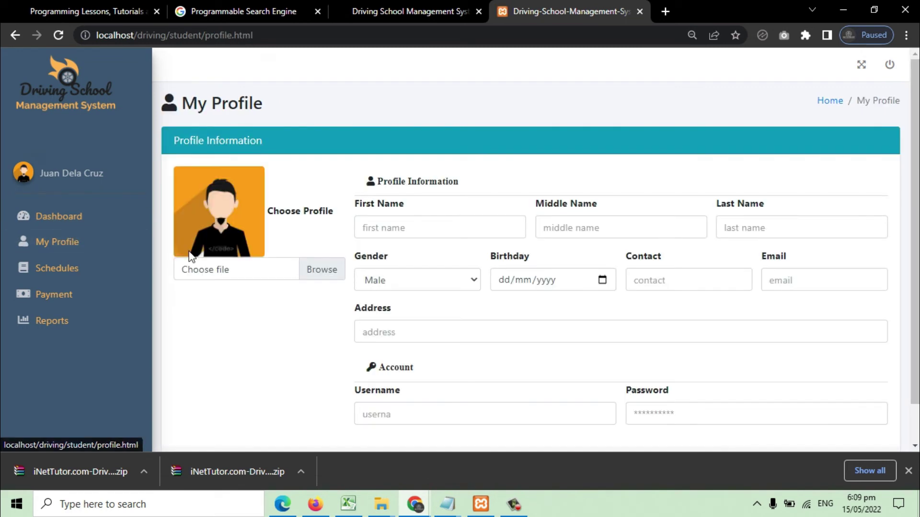
{"action": "left_click", "coordinate": [79, 269]}
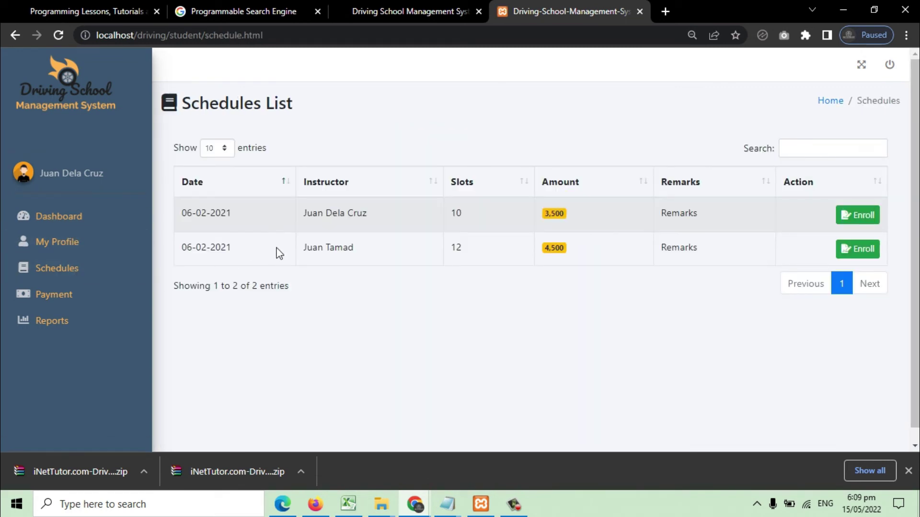
{"action": "left_click", "coordinate": [70, 297]}
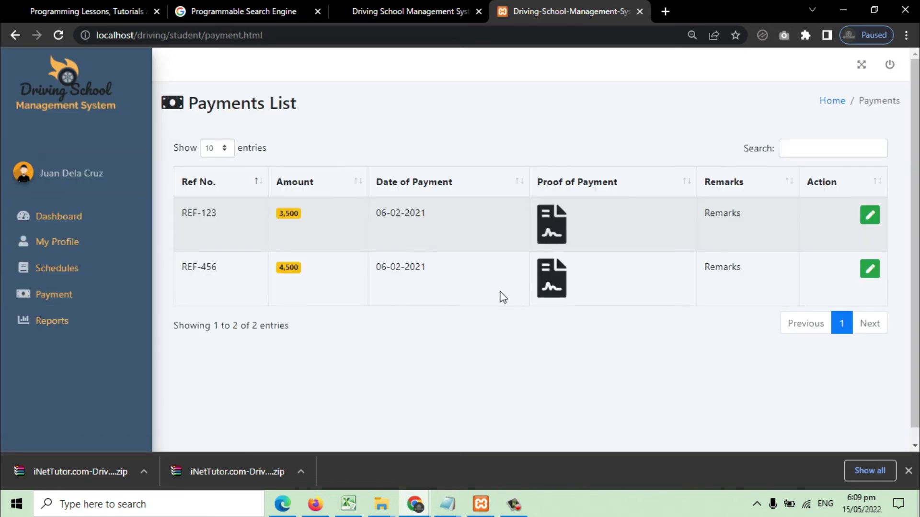
{"action": "left_click", "coordinate": [70, 326]}
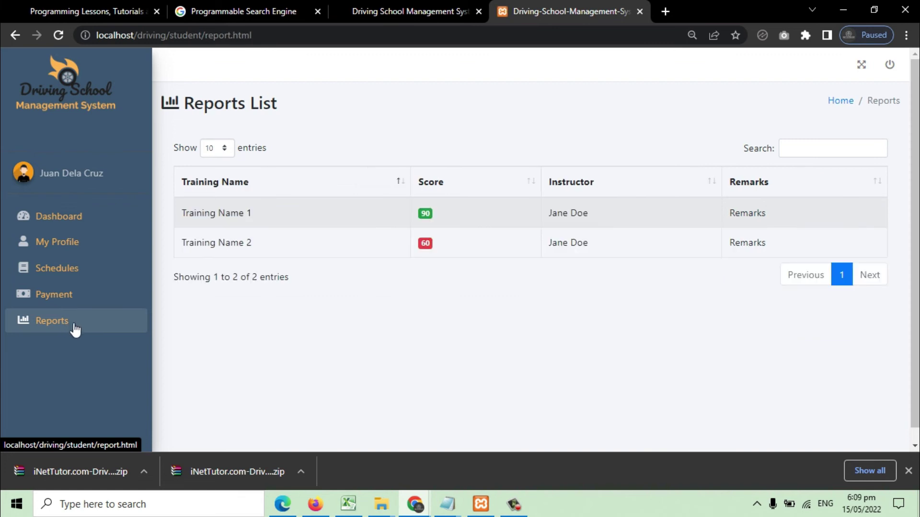
Try the Enroll action on the first entry of the schedules list, and examine the whole My Profile form
{"action": "left_click", "coordinate": [90, 278]}
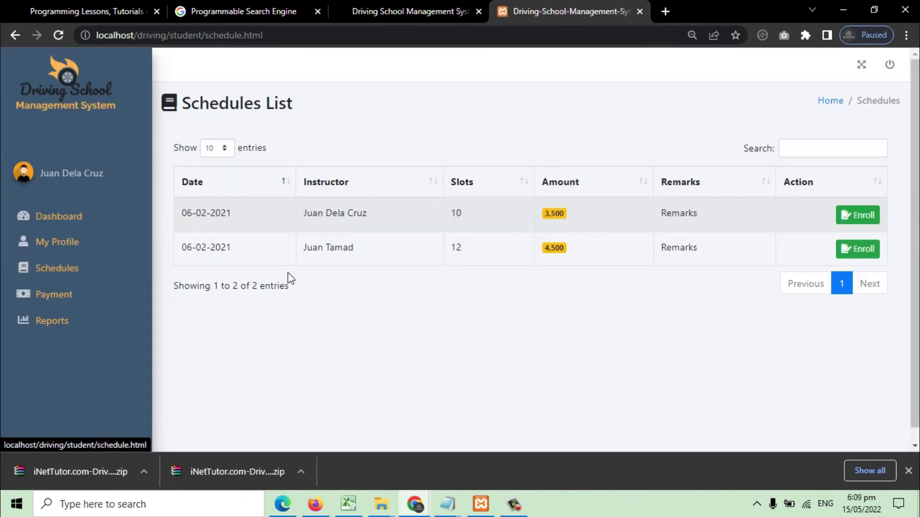
{"action": "left_click", "coordinate": [865, 219]}
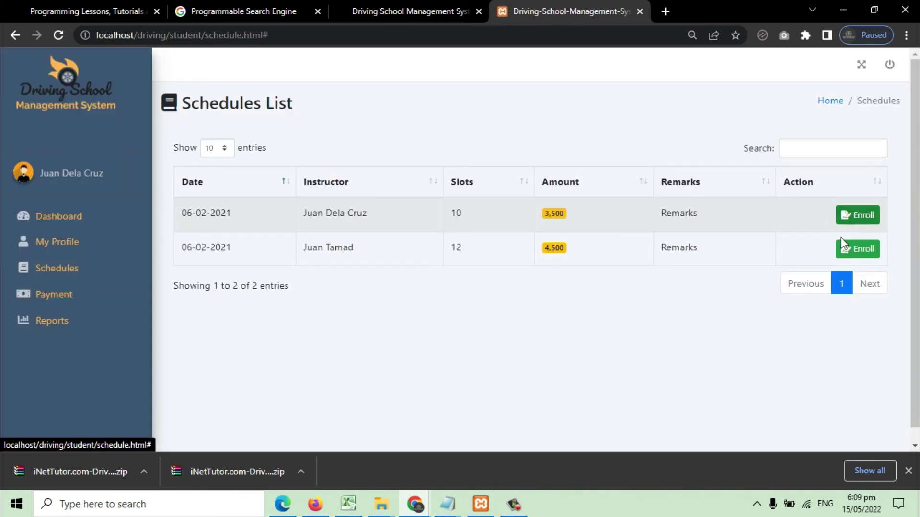
{"action": "left_click", "coordinate": [80, 245]}
{"action": "scroll", "coordinate": [678, 232], "scroll_direction": "down", "scroll_amount": 2}
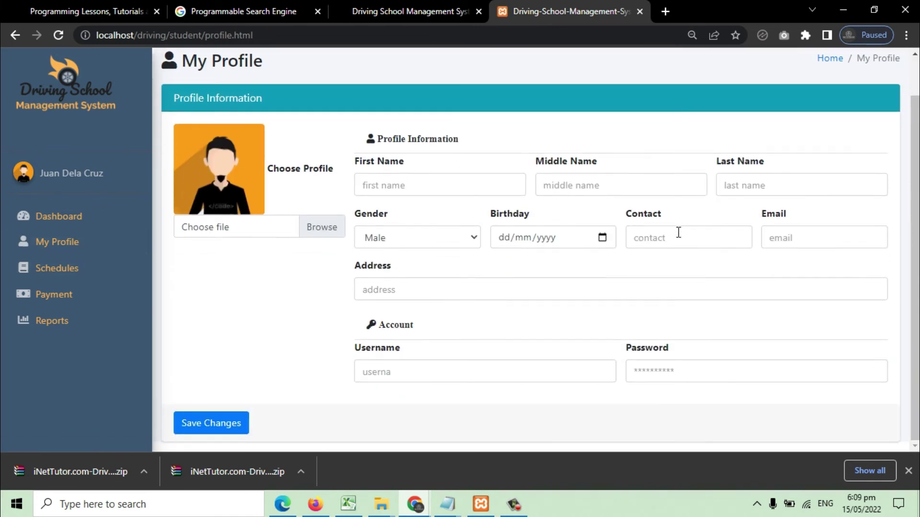
{"action": "scroll", "coordinate": [679, 232], "scroll_direction": "up", "scroll_amount": 2}
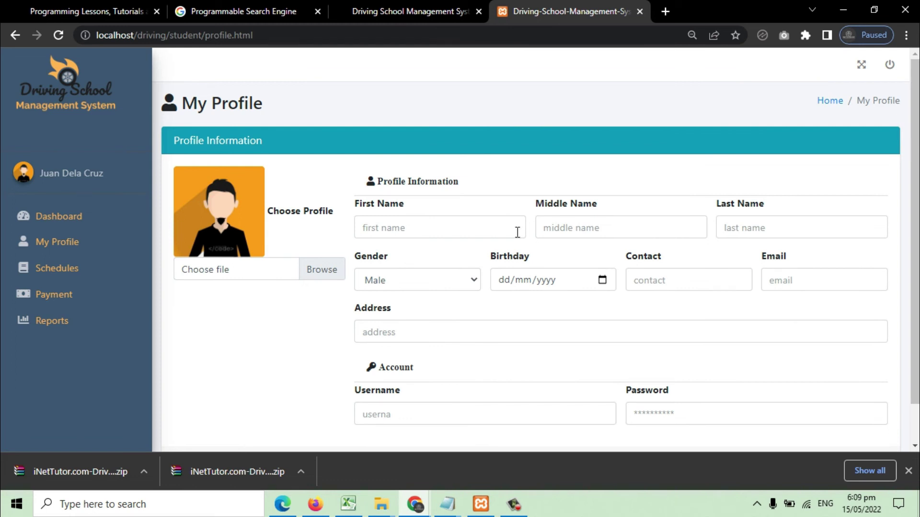
Revisit the student dashboard and reports list, highlighting Training Name 1 and Training Name 2, and log out of the student module
{"action": "left_click", "coordinate": [93, 217]}
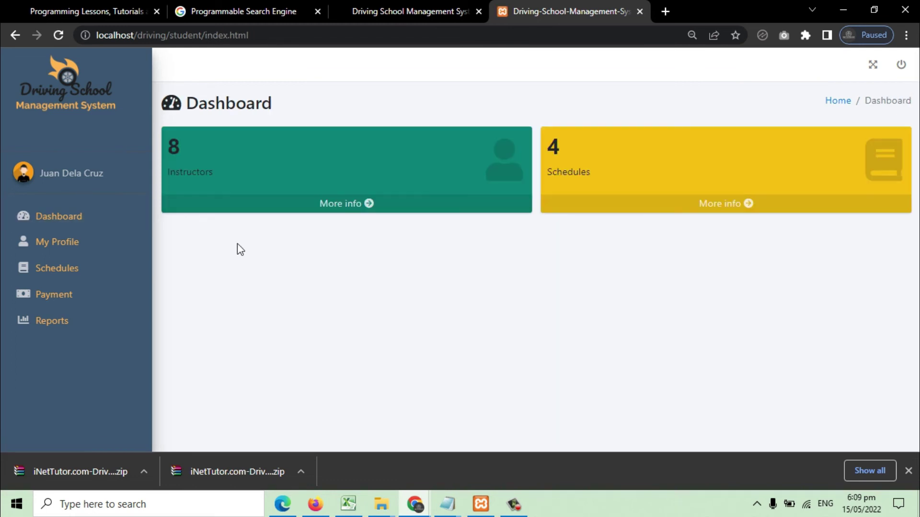
{"action": "left_click", "coordinate": [59, 321]}
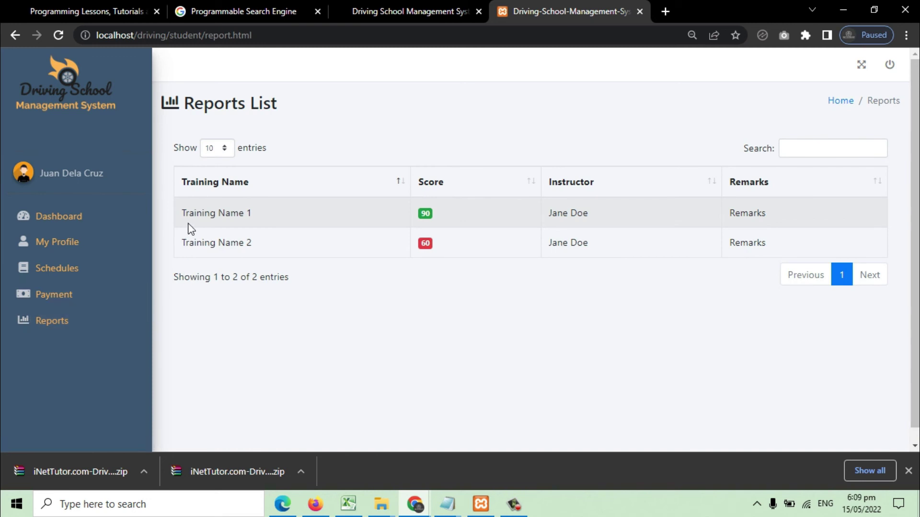
{"action": "left_click_drag", "start_coordinate": [206, 217], "coordinate": [261, 215]}
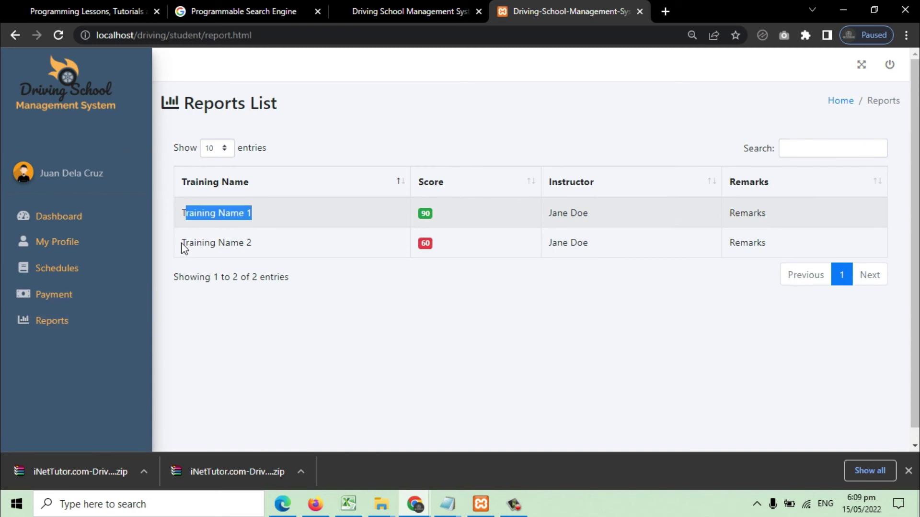
{"action": "left_click_drag", "start_coordinate": [182, 248], "coordinate": [261, 246]}
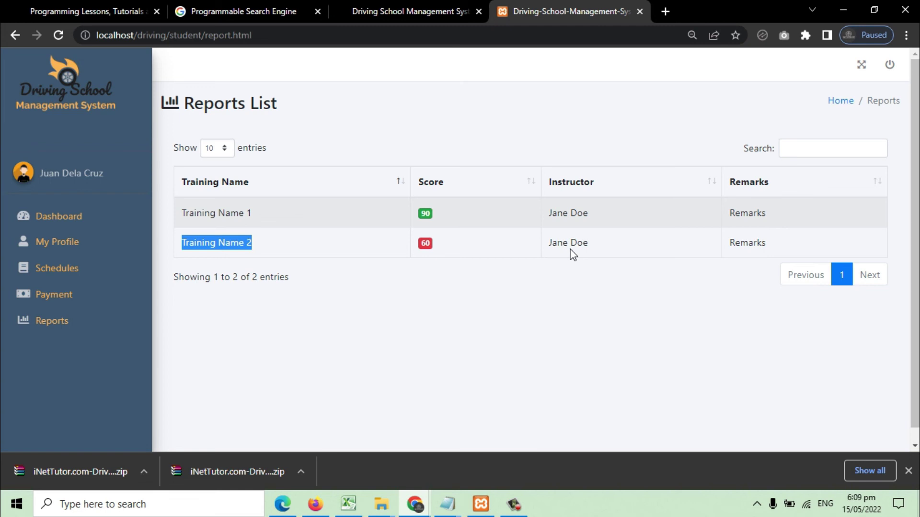
{"action": "left_click", "coordinate": [890, 66]}
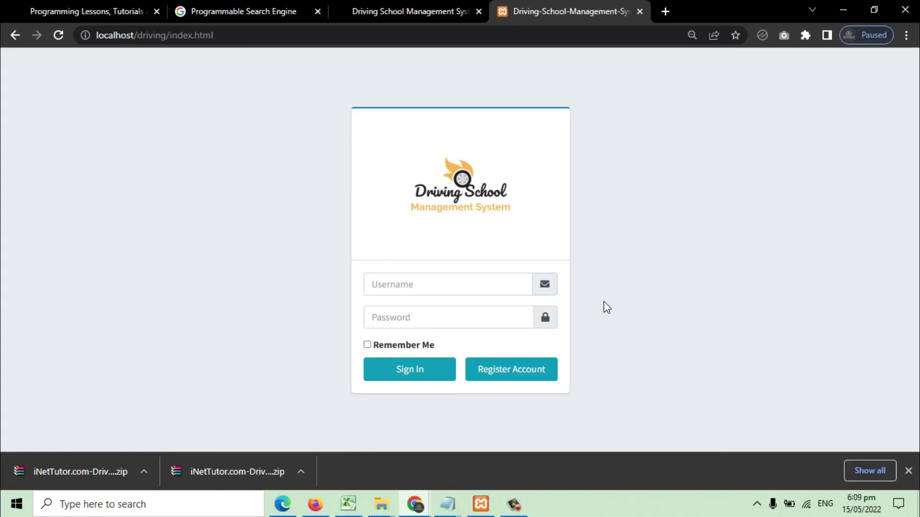